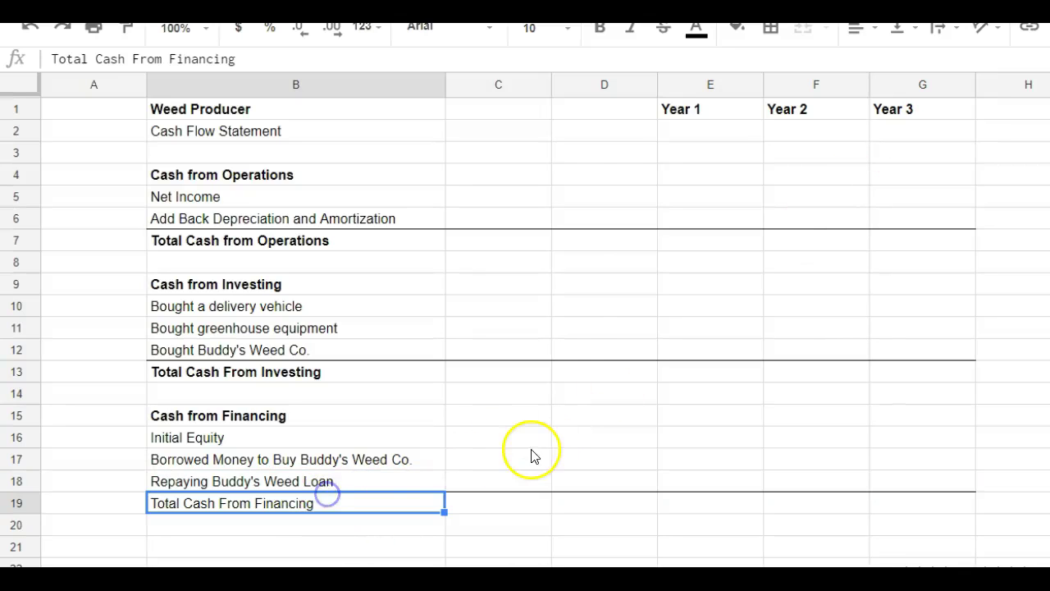
Bold the Total Cash From Financing label
{"action": "left_click", "coordinate": [601, 28]}
{"action": "left_click", "coordinate": [736, 445]}
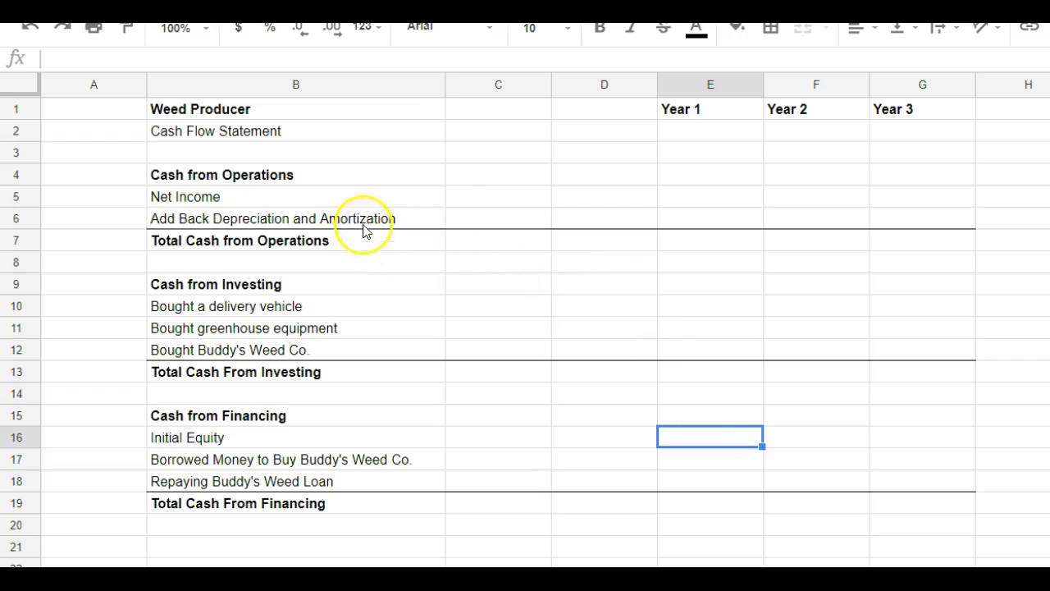
Start a Year 1 Net Income formula referencing the Income Statement's EBITDA, then abandon it
{"action": "left_click", "coordinate": [693, 197]}
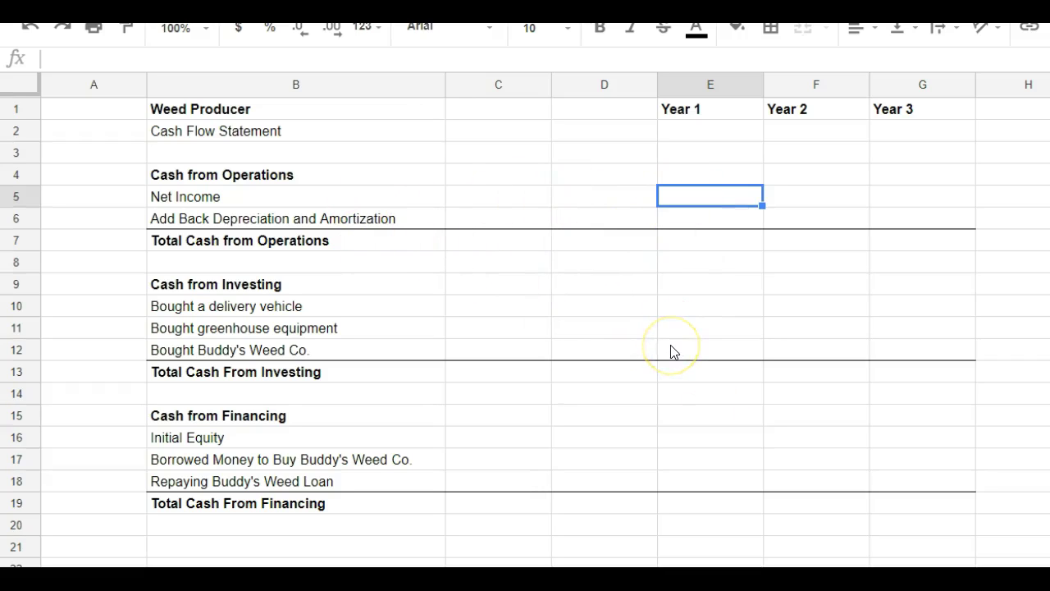
{"action": "type", "text": "="}
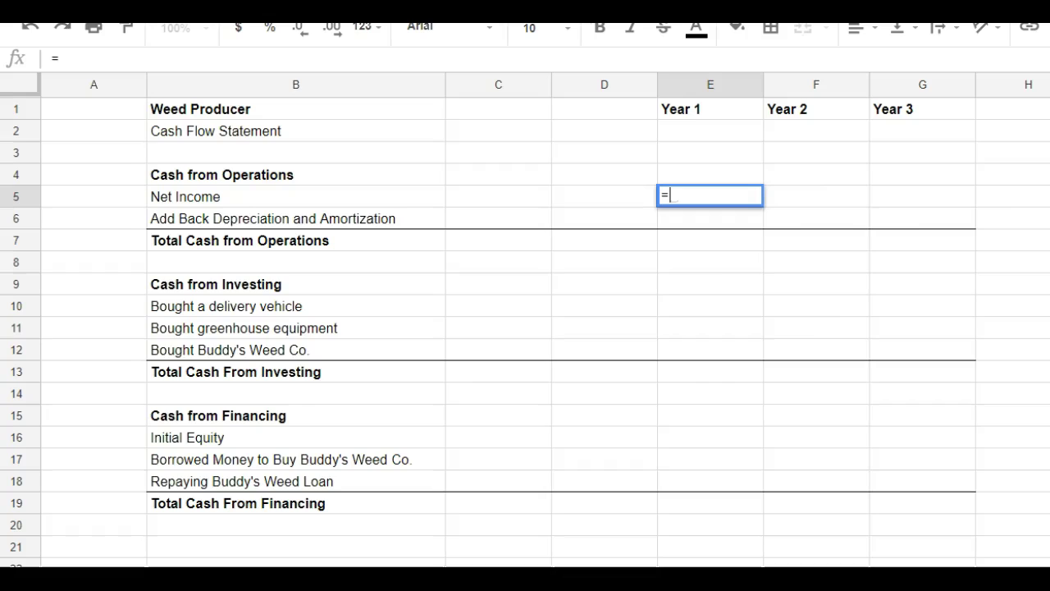
{"action": "left_click", "coordinate": [287, 566]}
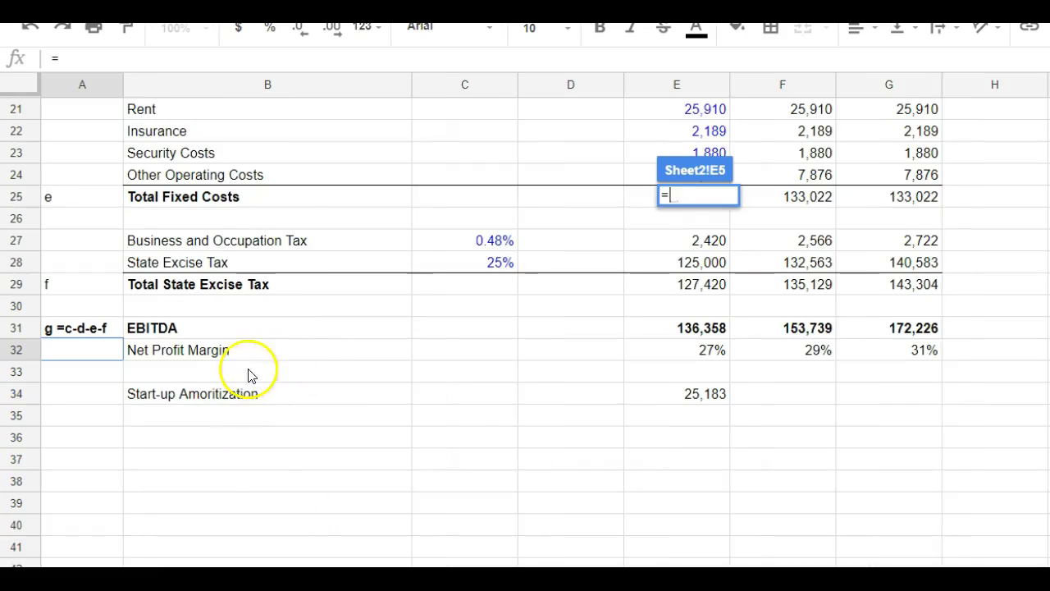
{"action": "left_click", "coordinate": [687, 329]}
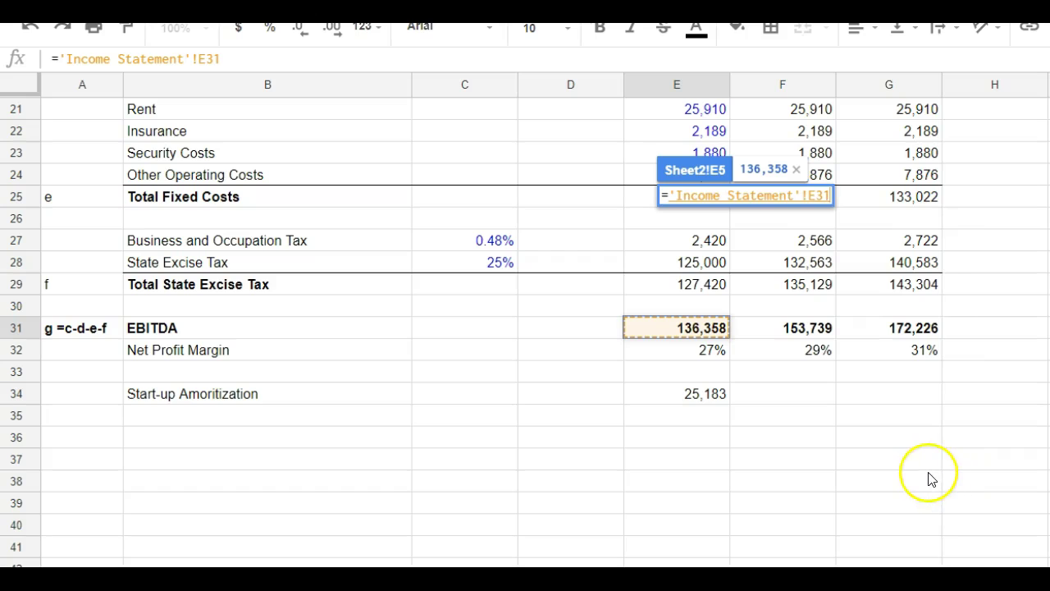
{"action": "key", "text": "Escape"}
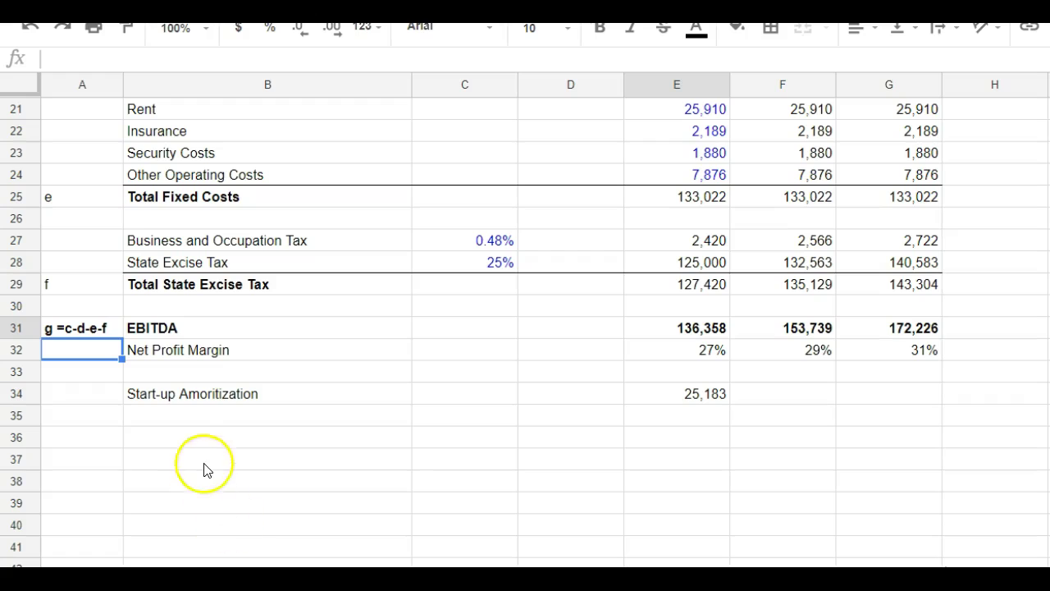
Add a Net Income row in B37 equal to EBITDA (=E31) across Years 1–3
{"action": "left_click", "coordinate": [200, 459]}
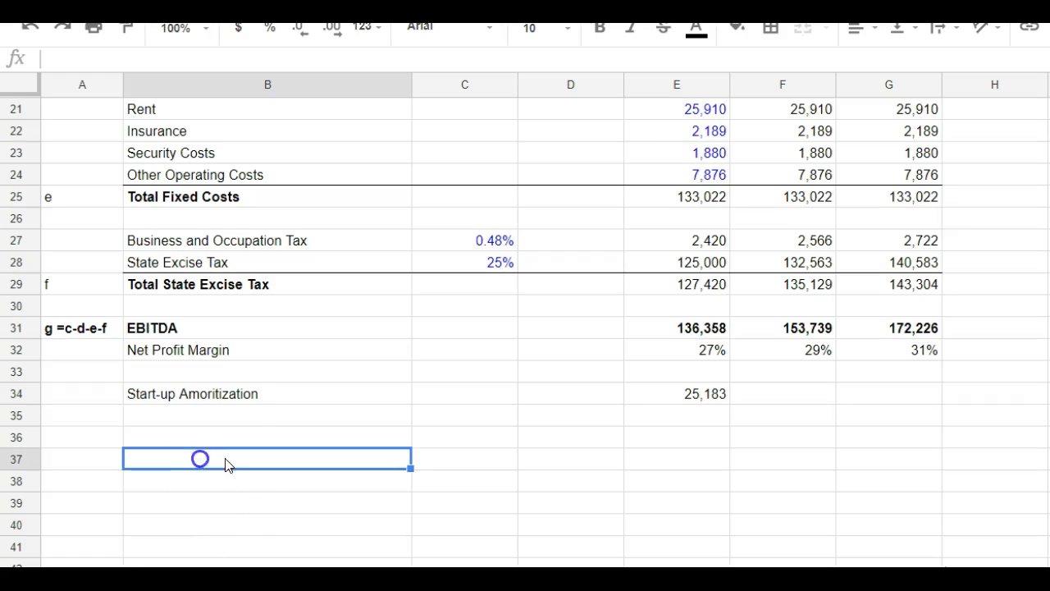
{"action": "type", "text": "Net Incom"}
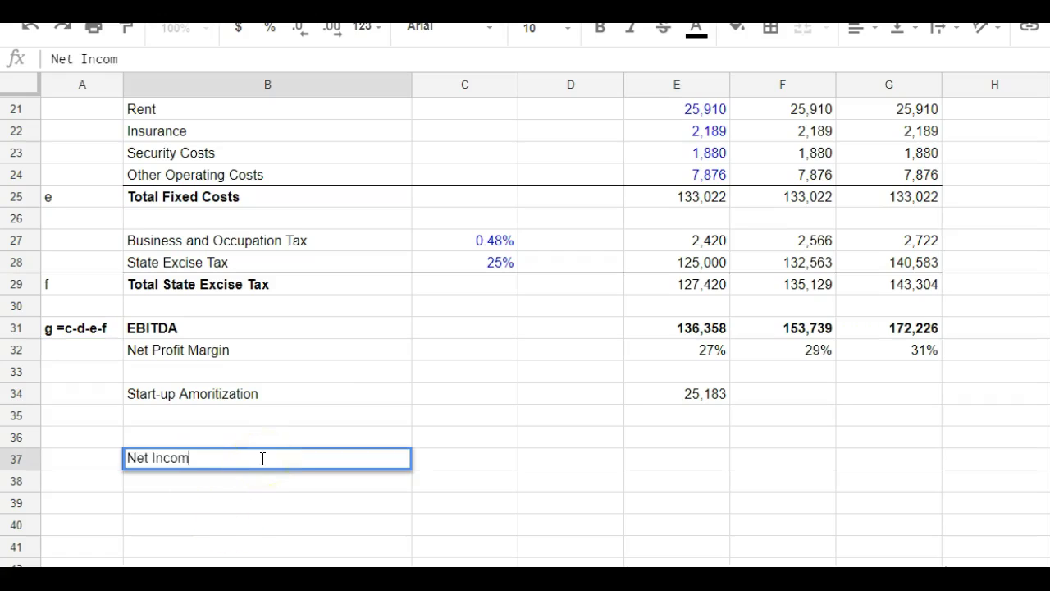
{"action": "type", "text": "e"}
{"action": "key", "text": "Tab"}
{"action": "key", "text": "Tab"}
{"action": "key", "text": "Tab"}
{"action": "type", "text": "="}
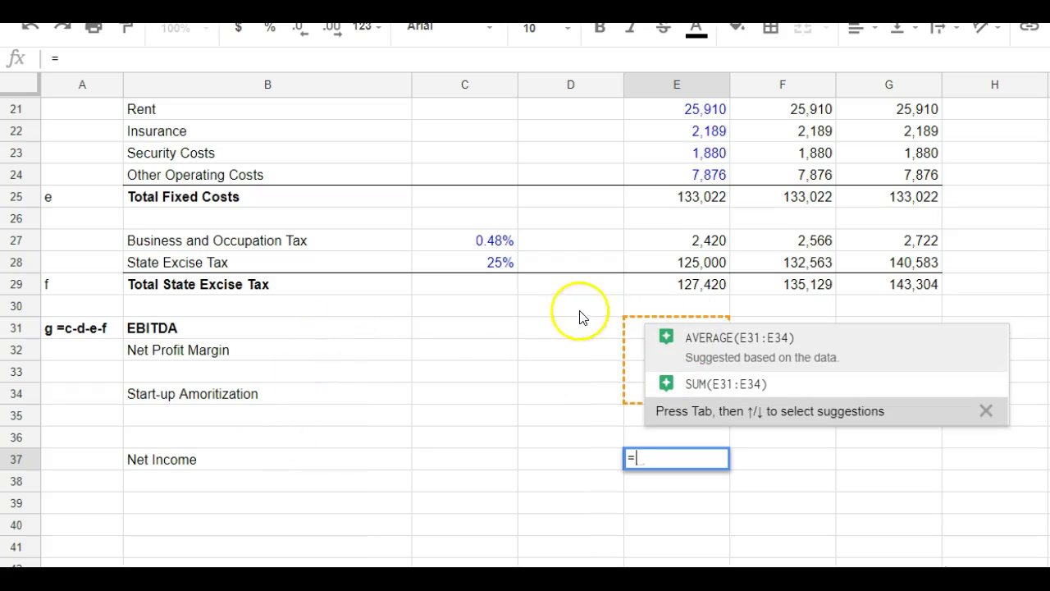
{"action": "key", "text": "Escape"}
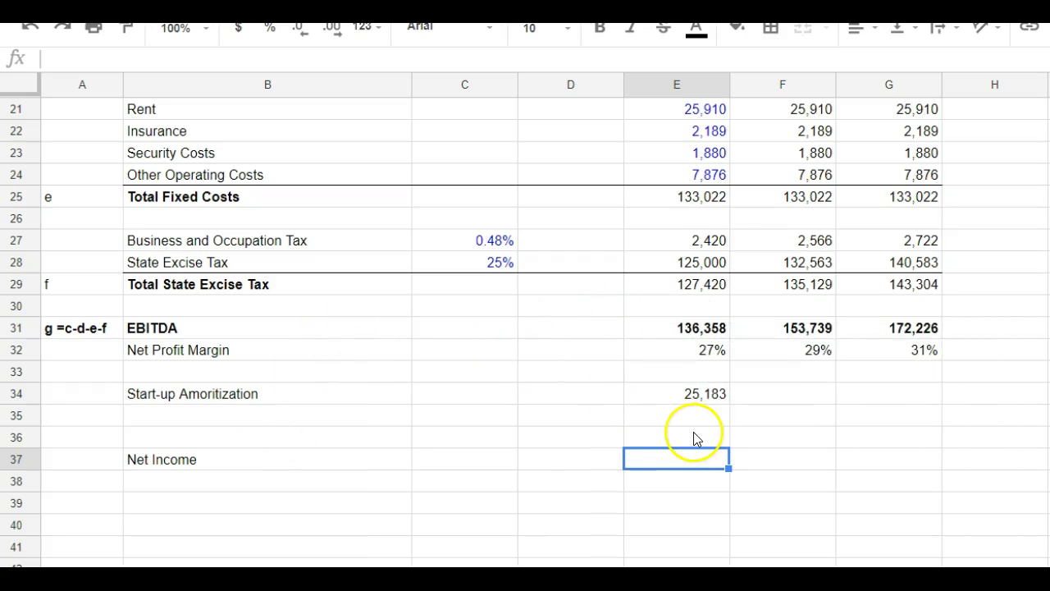
{"action": "type", "text": "="}
{"action": "left_click", "coordinate": [716, 332]}
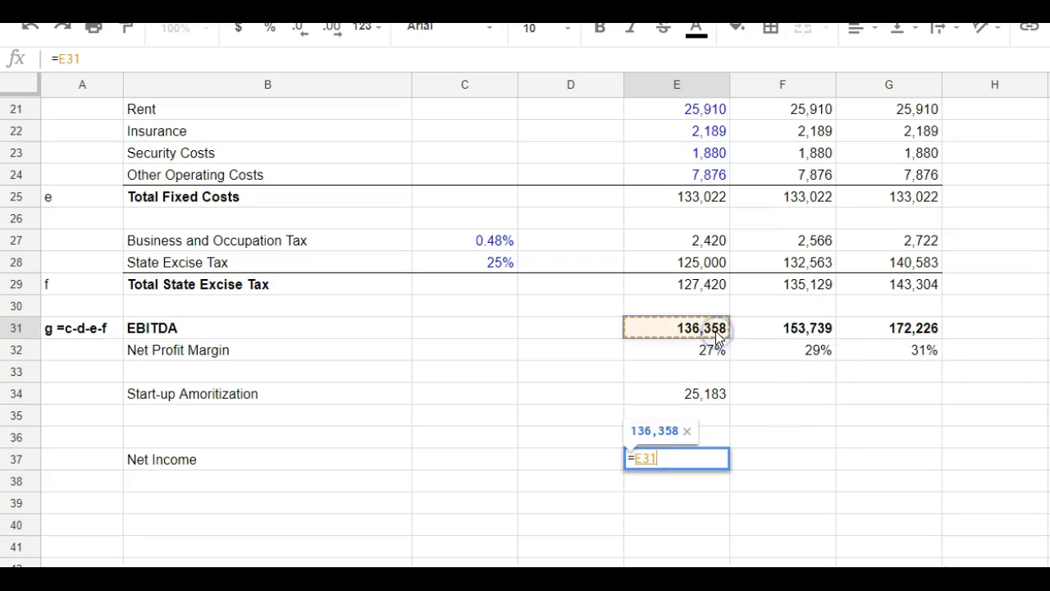
{"action": "key", "text": "Return"}
{"action": "left_click", "coordinate": [718, 462]}
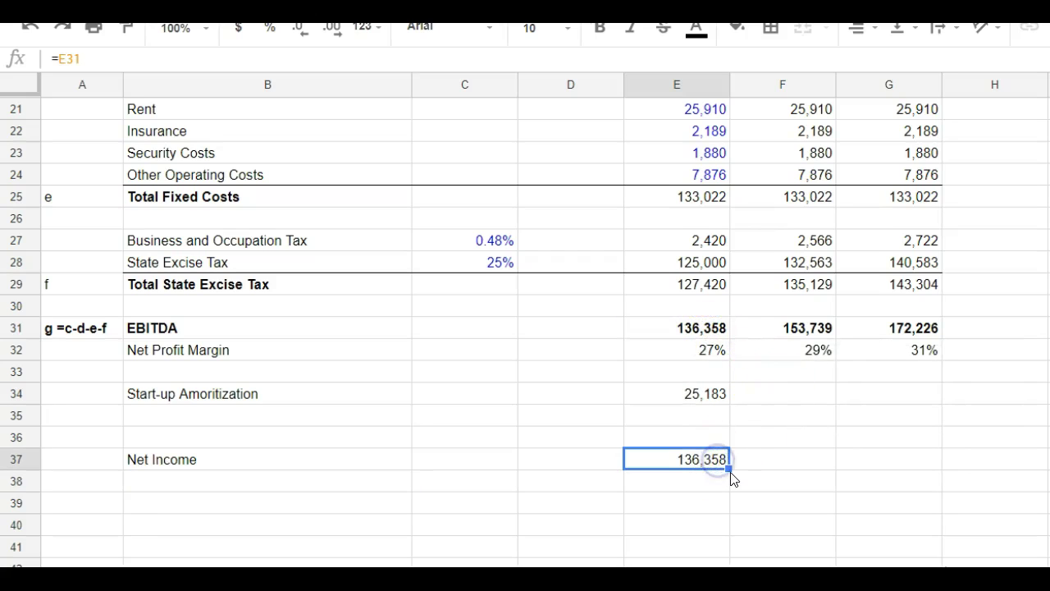
{"action": "left_click_drag", "start_coordinate": [729, 467], "coordinate": [893, 469]}
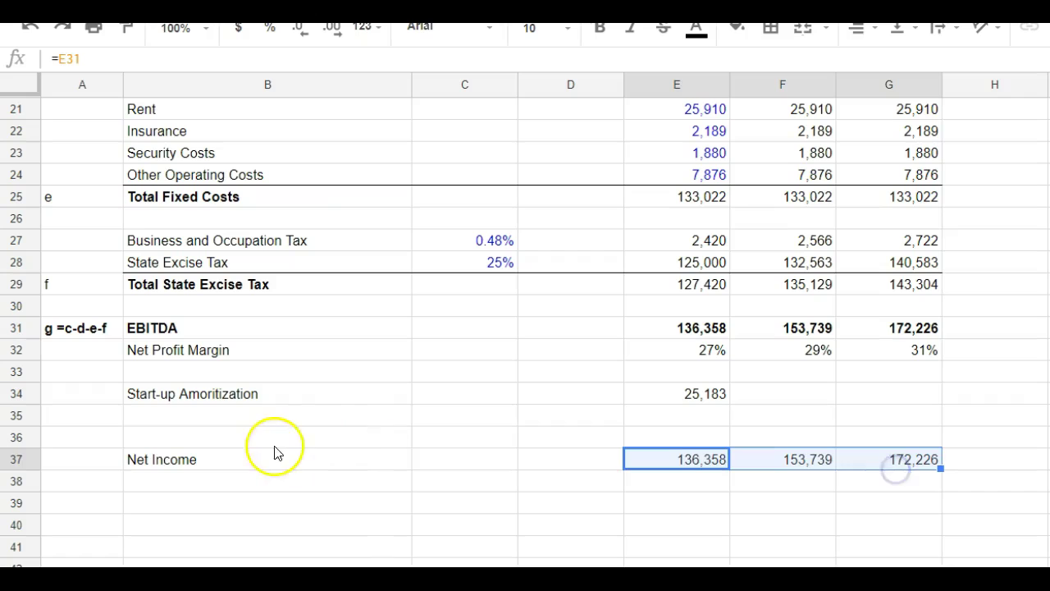
Bold the Net Income label and return to the Cash Flow sheet
{"action": "left_click", "coordinate": [243, 446]}
{"action": "left_click", "coordinate": [246, 457]}
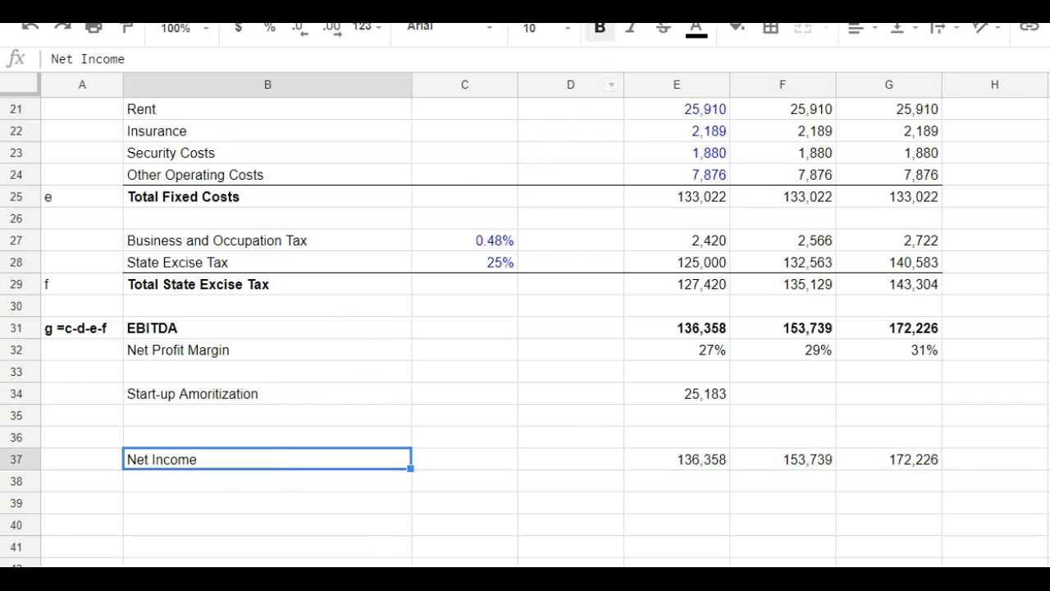
{"action": "left_click", "coordinate": [599, 27]}
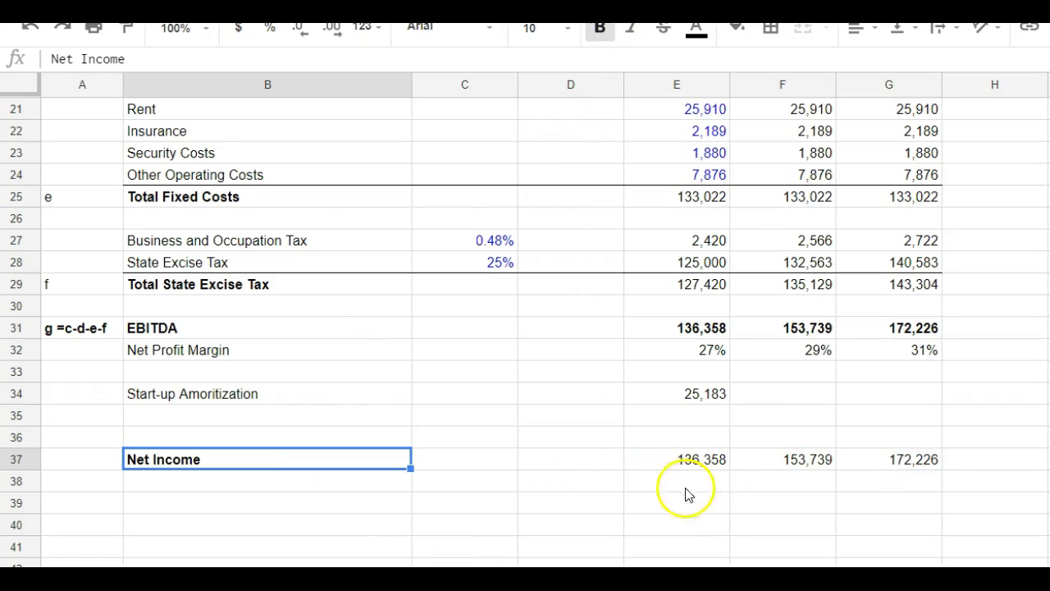
{"action": "key", "text": "ctrl+shift+Page_Down"}
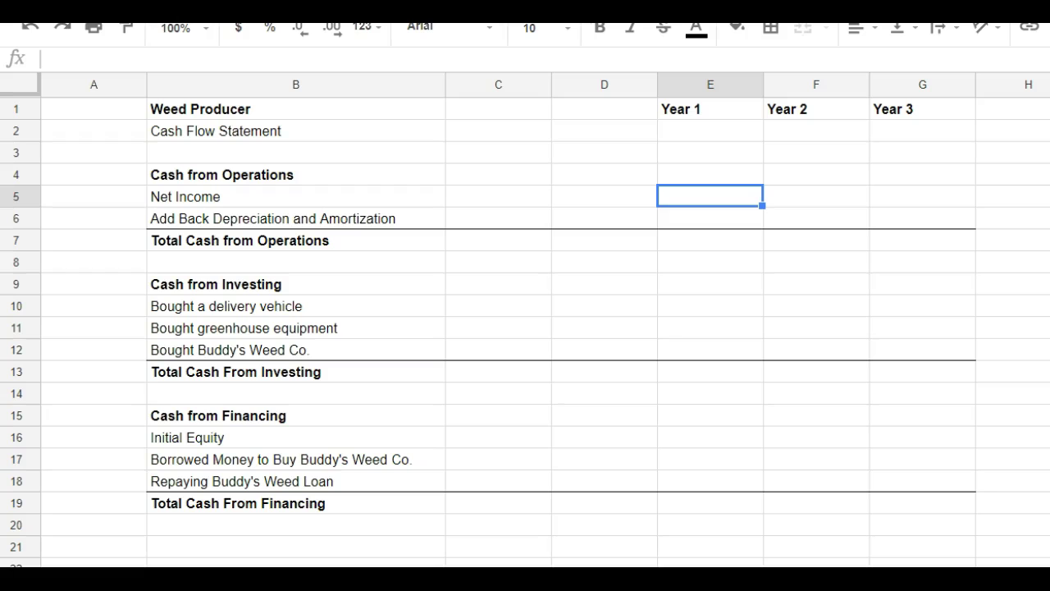
Link Net Income to ='Income Statement'!E37 for Years 1–3
{"action": "left_click", "coordinate": [703, 196]}
{"action": "type", "text": "="}
{"action": "key", "text": "ctrl+shift+Page_Up"}
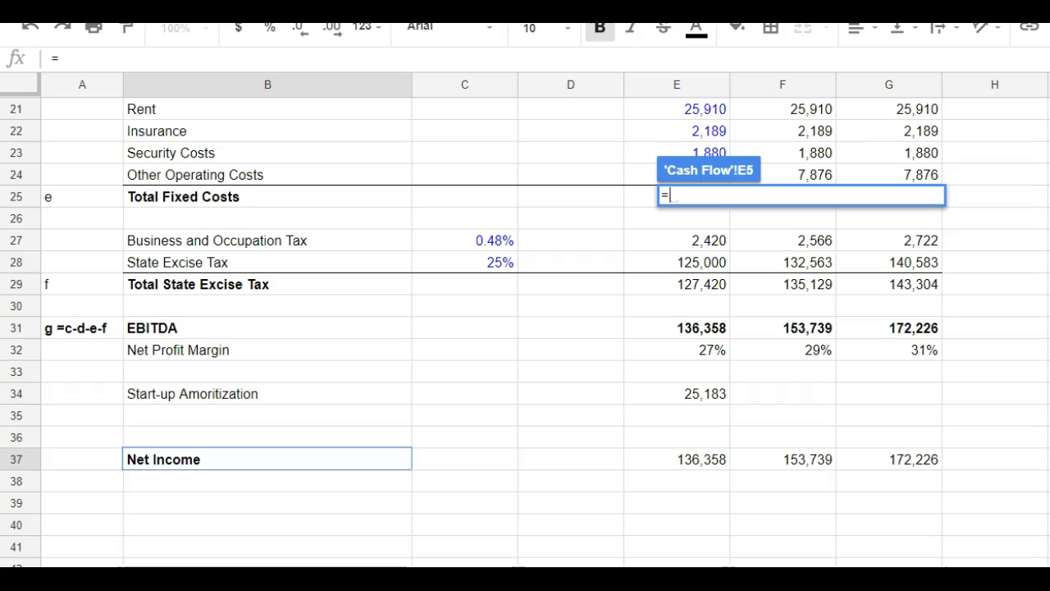
{"action": "left_click", "coordinate": [680, 458]}
{"action": "key", "text": "Return"}
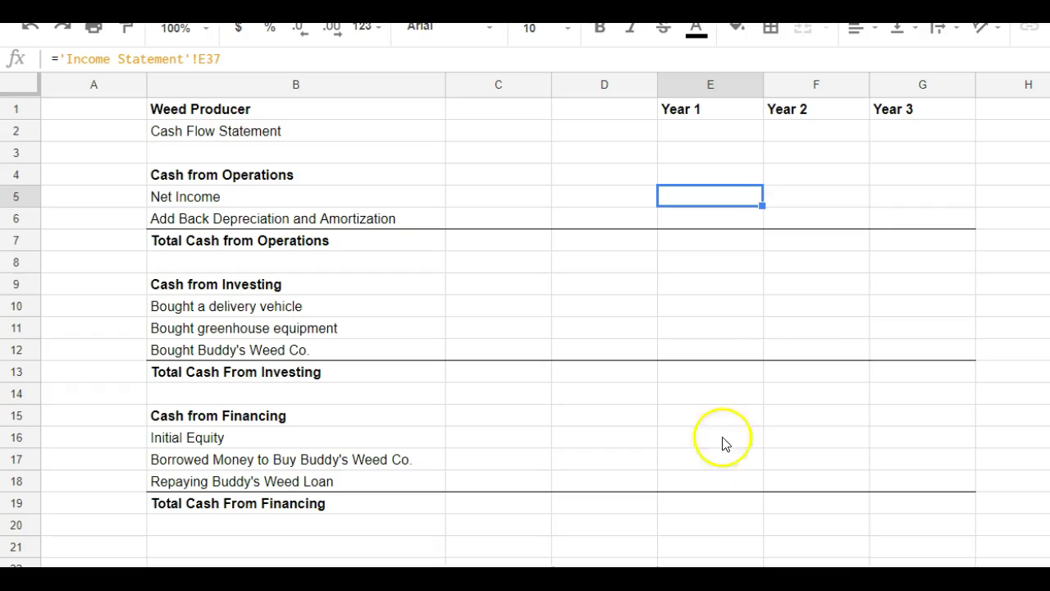
{"action": "left_click_drag", "start_coordinate": [762, 206], "coordinate": [901, 205]}
Total Cash from Operations with =sum(E5:E6) for Years 1–3
{"action": "left_click", "coordinate": [680, 218]}
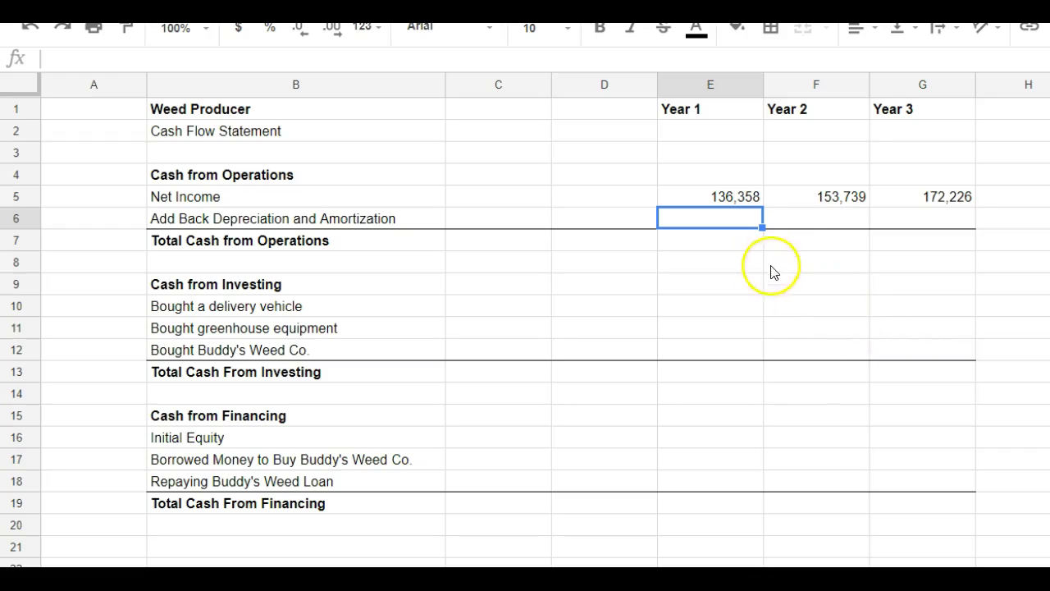
{"action": "left_click", "coordinate": [744, 243]}
{"action": "type", "text": "sum("}
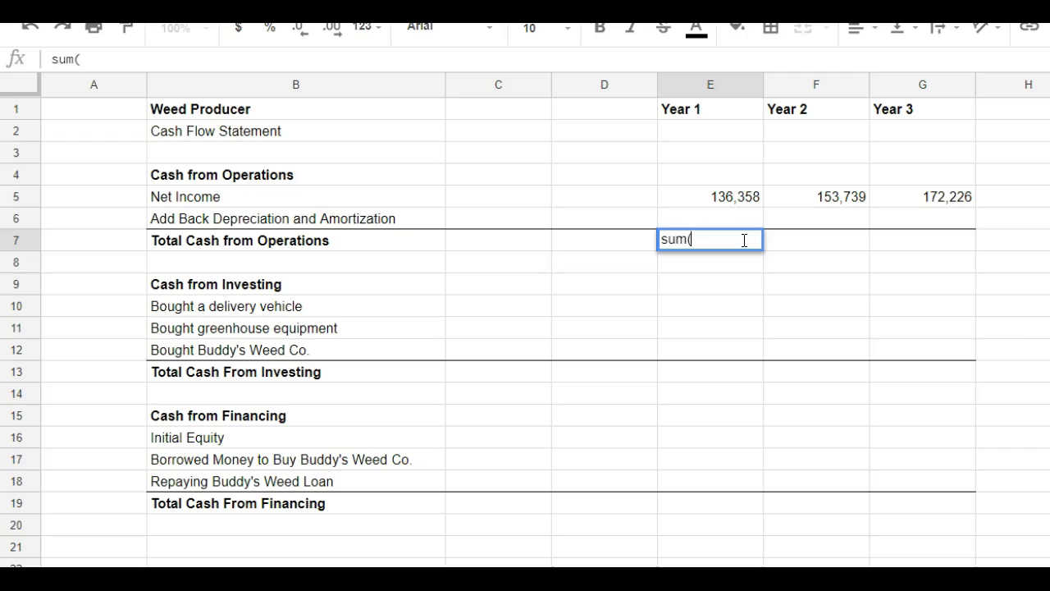
{"action": "type", "text": "um"}
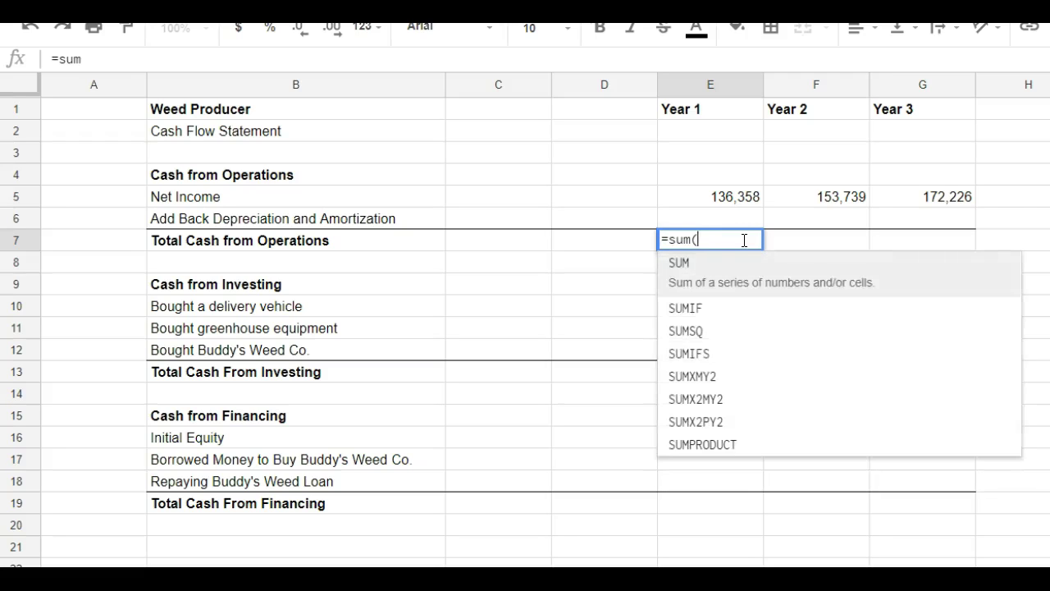
{"action": "type", "text": "("}
{"action": "left_click", "coordinate": [757, 205]}
{"action": "left_click_drag", "start_coordinate": [755, 214], "coordinate": [755, 223]}
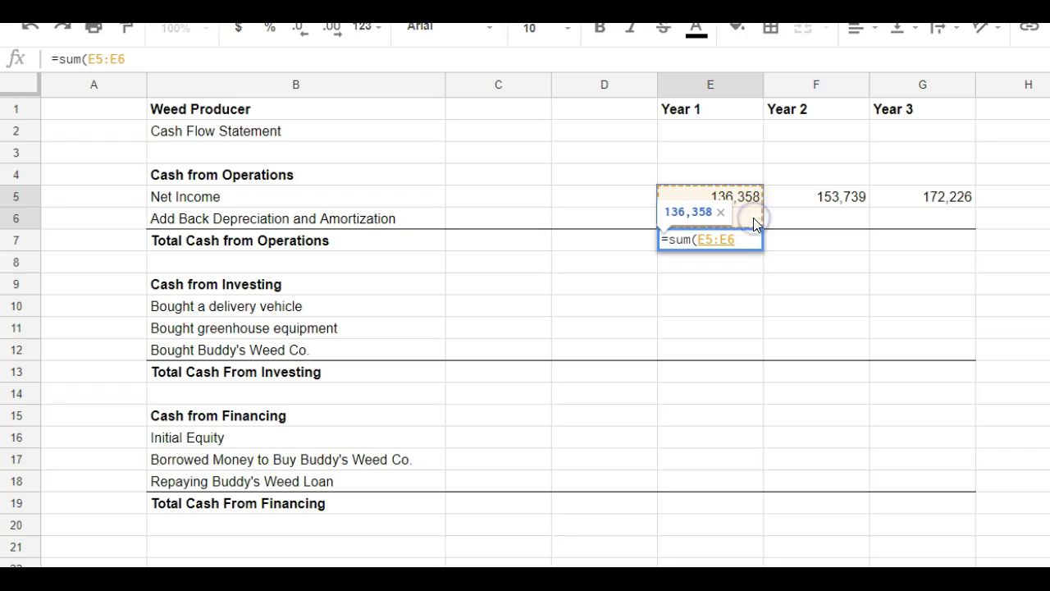
{"action": "key", "text": "Return"}
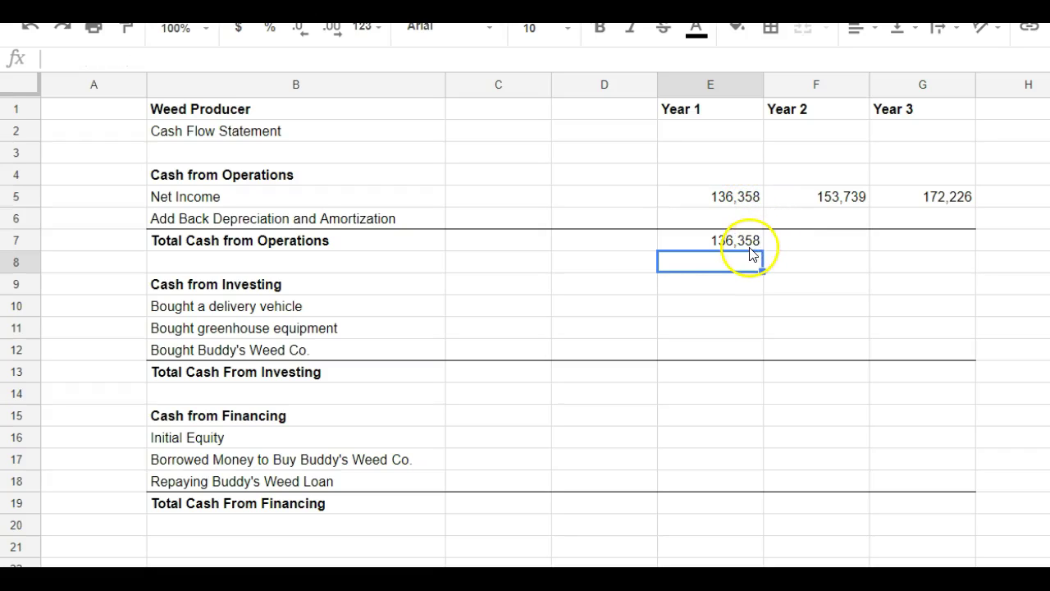
{"action": "left_click", "coordinate": [751, 241]}
{"action": "left_click_drag", "start_coordinate": [760, 246], "coordinate": [940, 260]}
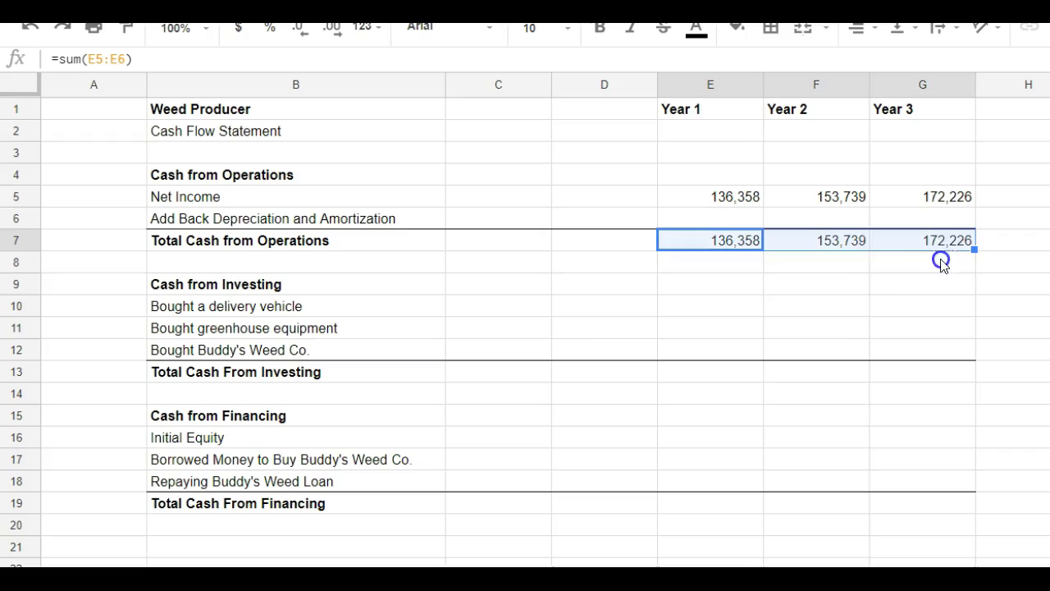
{"action": "left_click", "coordinate": [865, 302]}
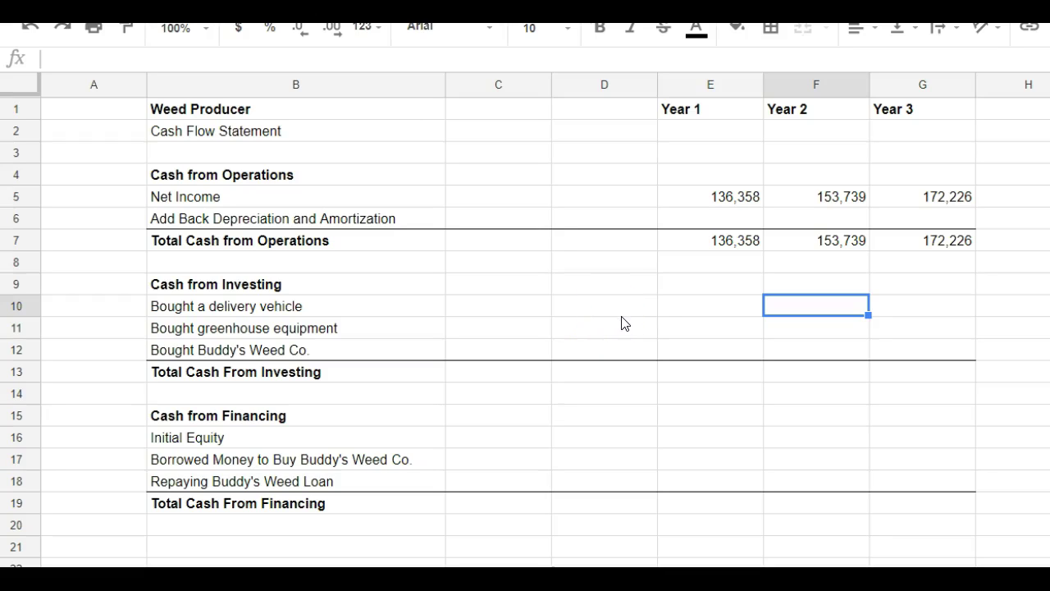
Enter -15000 for the Year 1 delivery vehicle purchase
{"action": "left_click", "coordinate": [689, 315]}
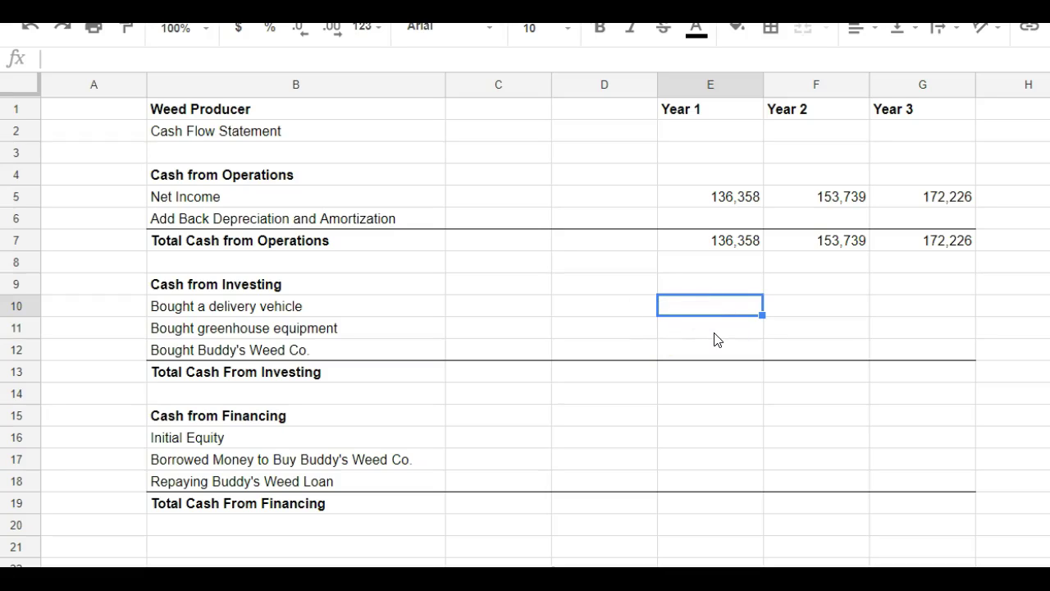
{"action": "type", "text": "-1"}
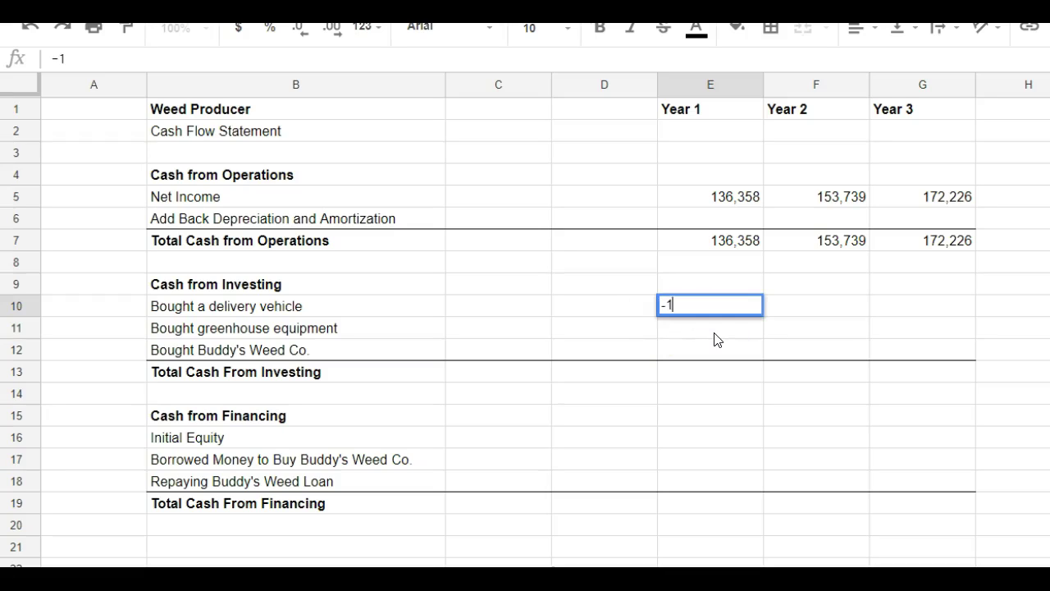
{"action": "type", "text": "5000"}
{"action": "key", "text": "Return"}
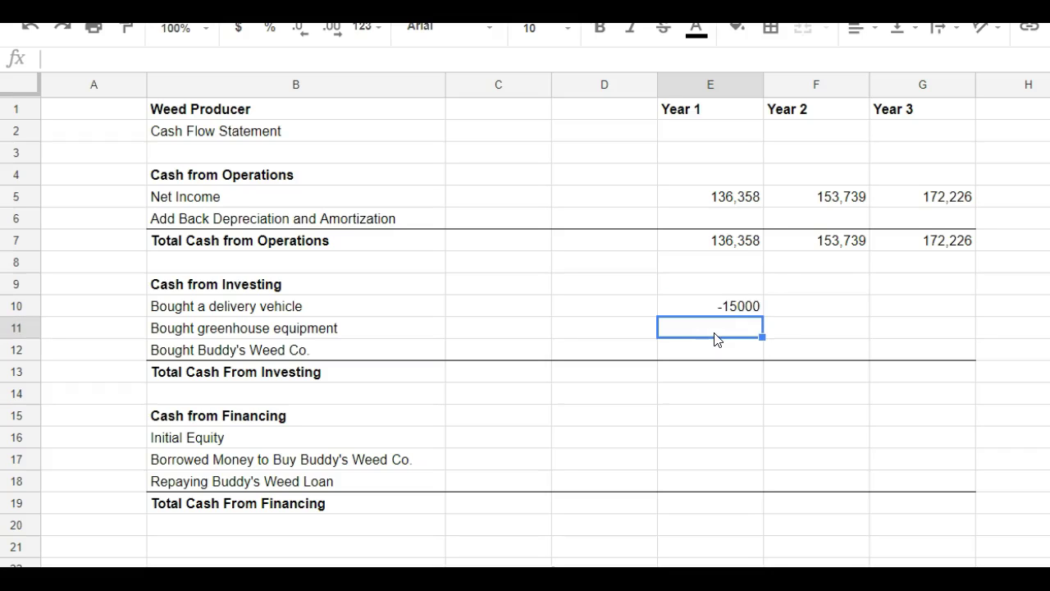
Format columns C–G as numbers with no decimal places
{"action": "left_click_drag", "start_coordinate": [705, 86], "coordinate": [925, 106]}
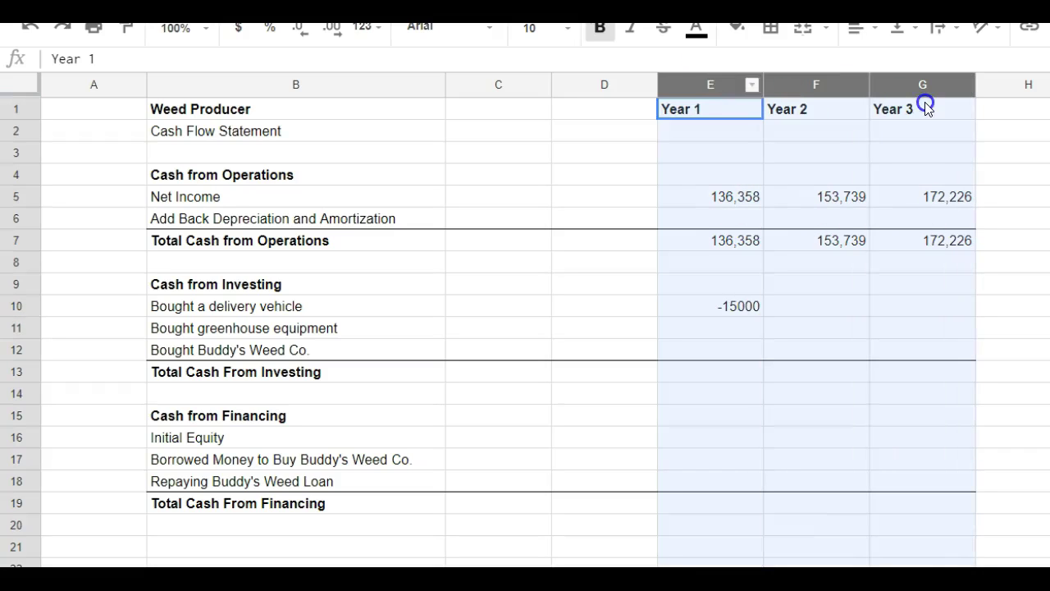
{"action": "left_click_drag", "start_coordinate": [509, 86], "coordinate": [907, 88]}
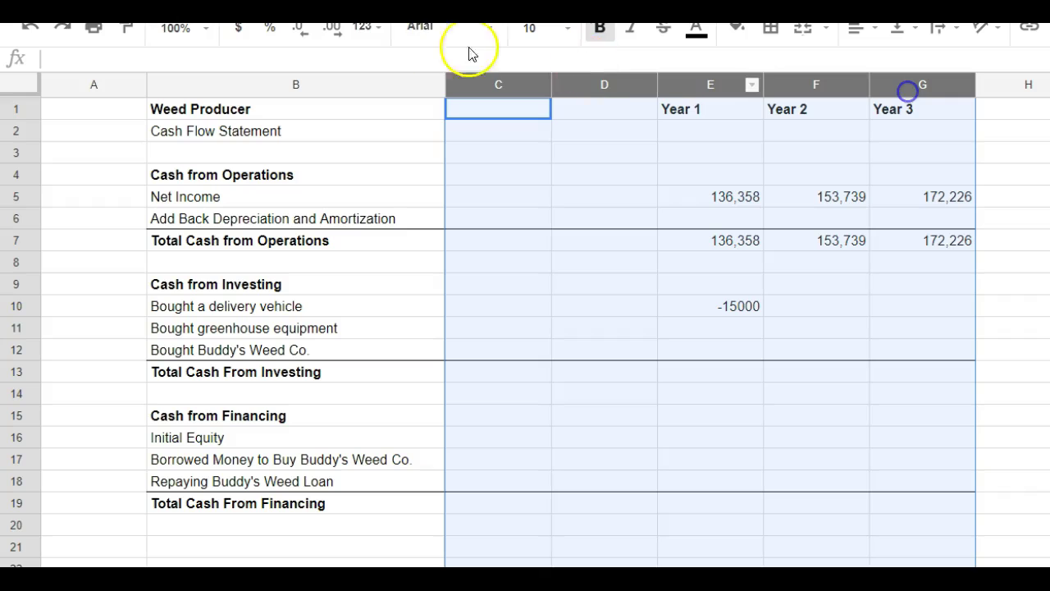
{"action": "left_click", "coordinate": [261, 18]}
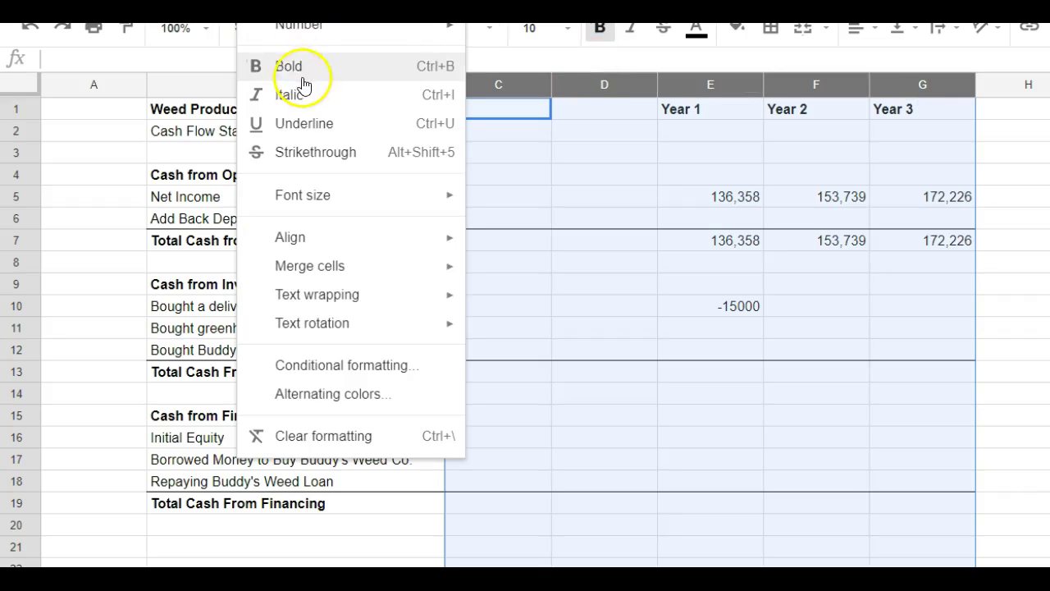
{"action": "mouse_move", "coordinate": [320, 26]}
{"action": "left_click", "coordinate": [519, 104]}
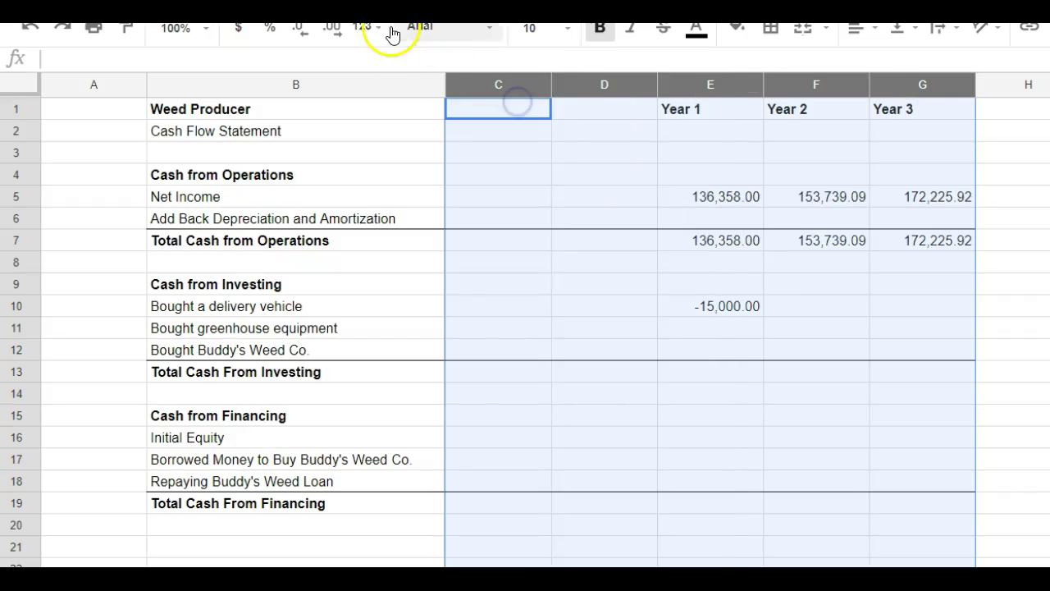
{"action": "left_click", "coordinate": [301, 30]}
{"action": "left_click", "coordinate": [300, 29]}
Colour the -15,000 vehicle purchase blue
{"action": "left_click", "coordinate": [716, 330]}
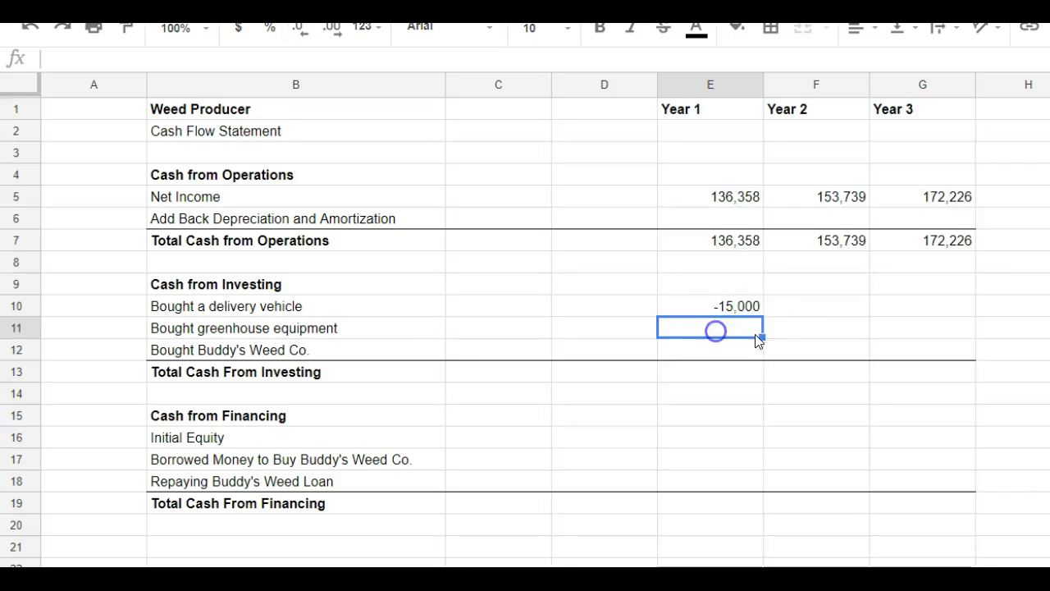
{"action": "left_click", "coordinate": [747, 303]}
{"action": "left_click", "coordinate": [694, 35]}
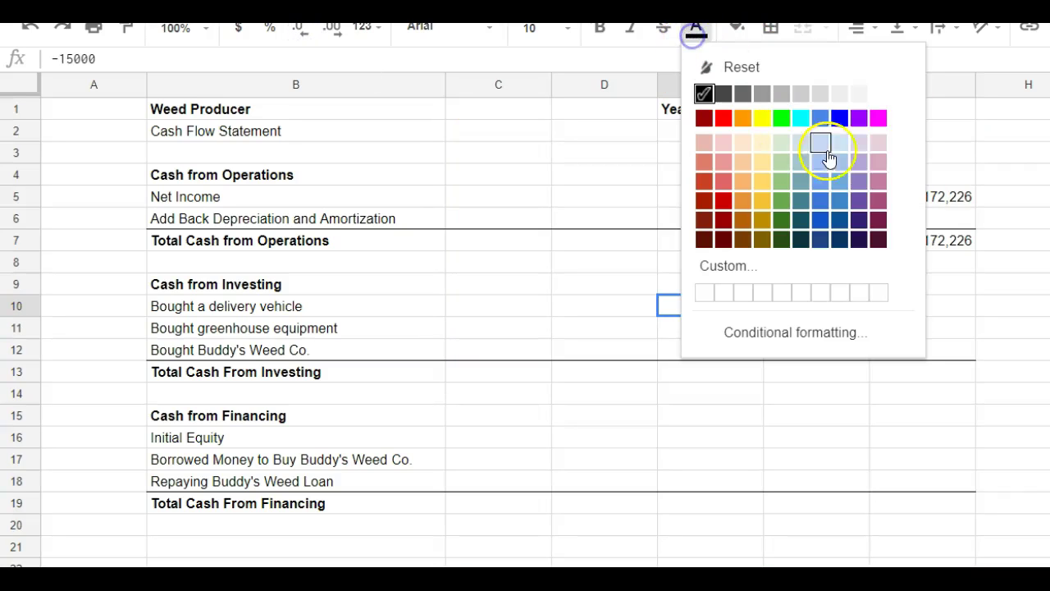
{"action": "left_click", "coordinate": [836, 118]}
Enter -25,000 greenhouse equipment and -10,000 Buddy's Weed Co. in Year 1, coloured blue
{"action": "left_click", "coordinate": [730, 329]}
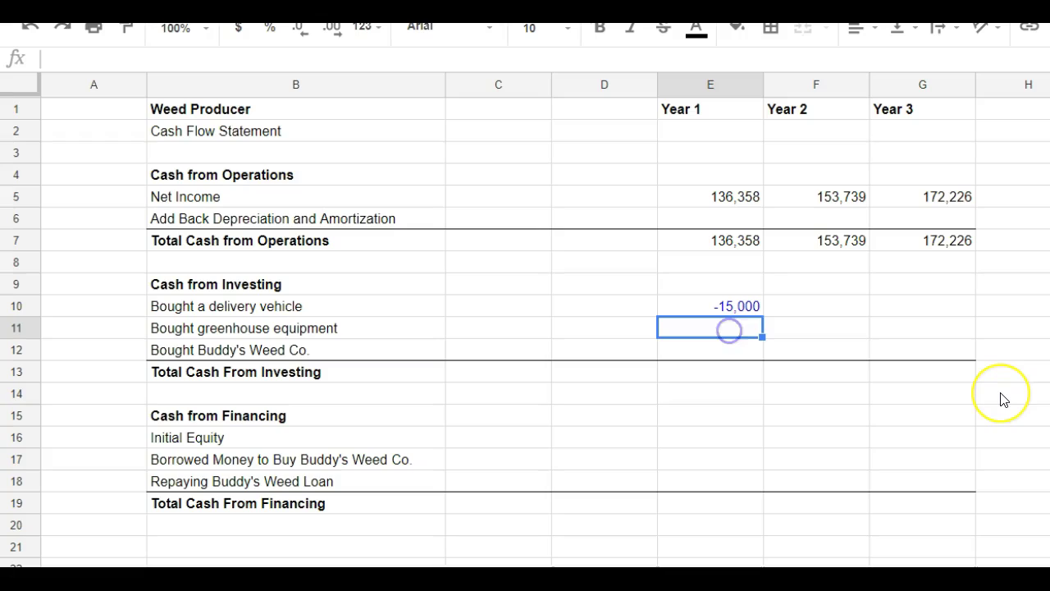
{"action": "type", "text": "-25000"}
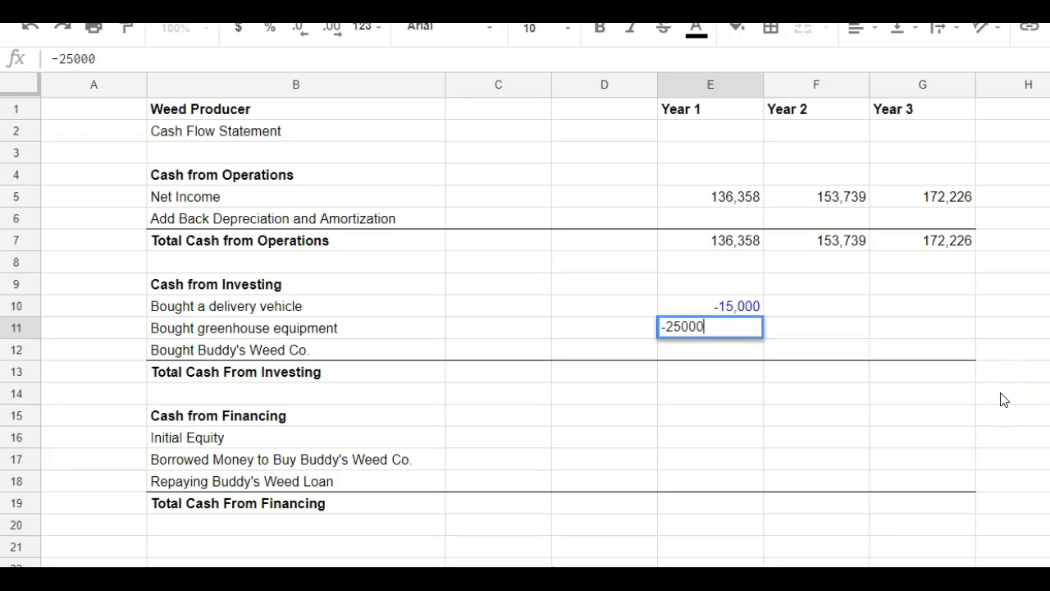
{"action": "key", "text": "Return"}
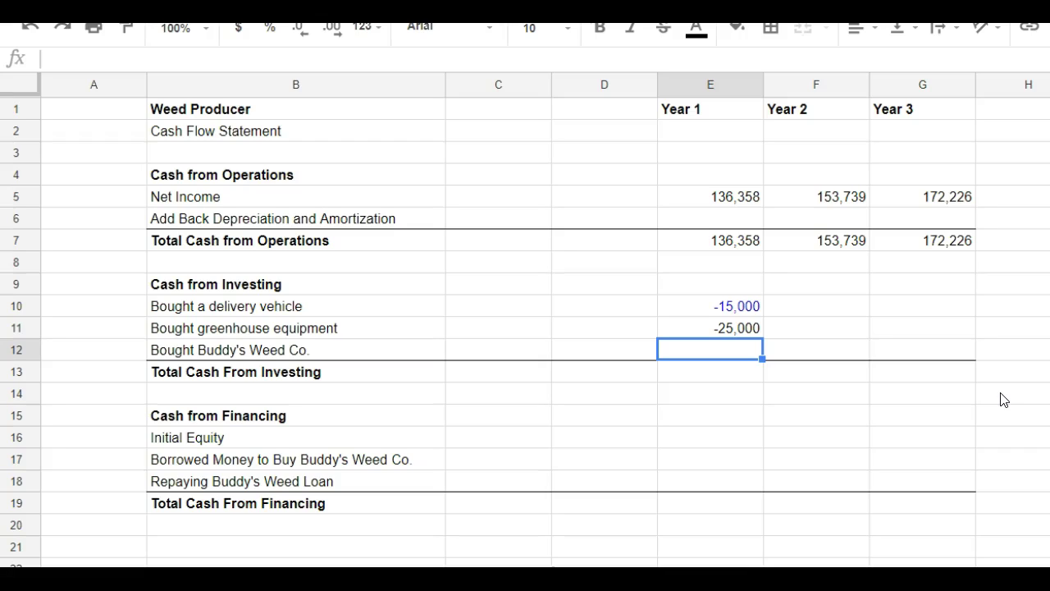
{"action": "type", "text": "-10000"}
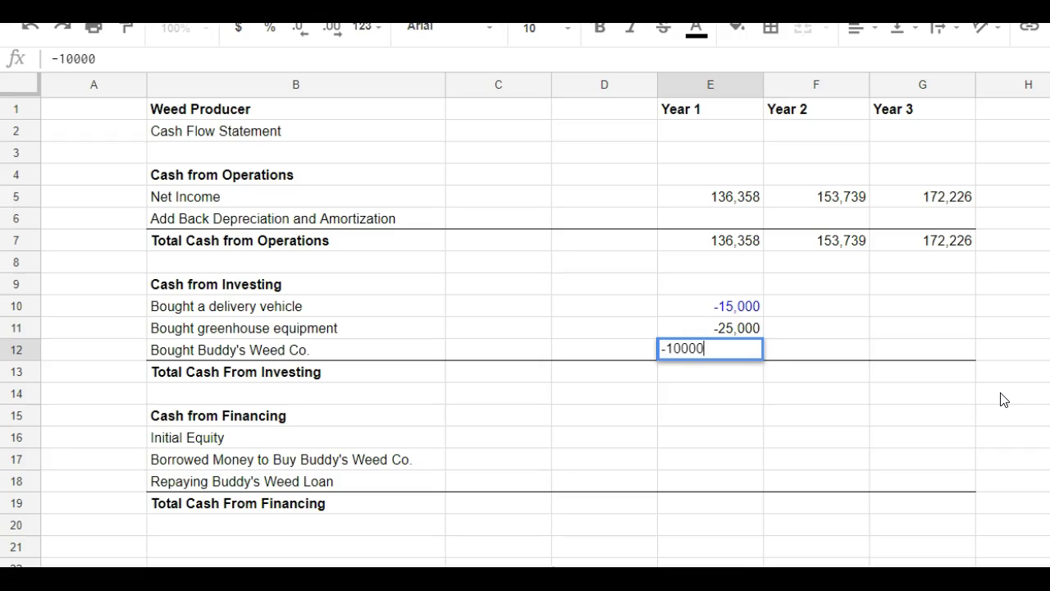
{"action": "key", "text": "Return"}
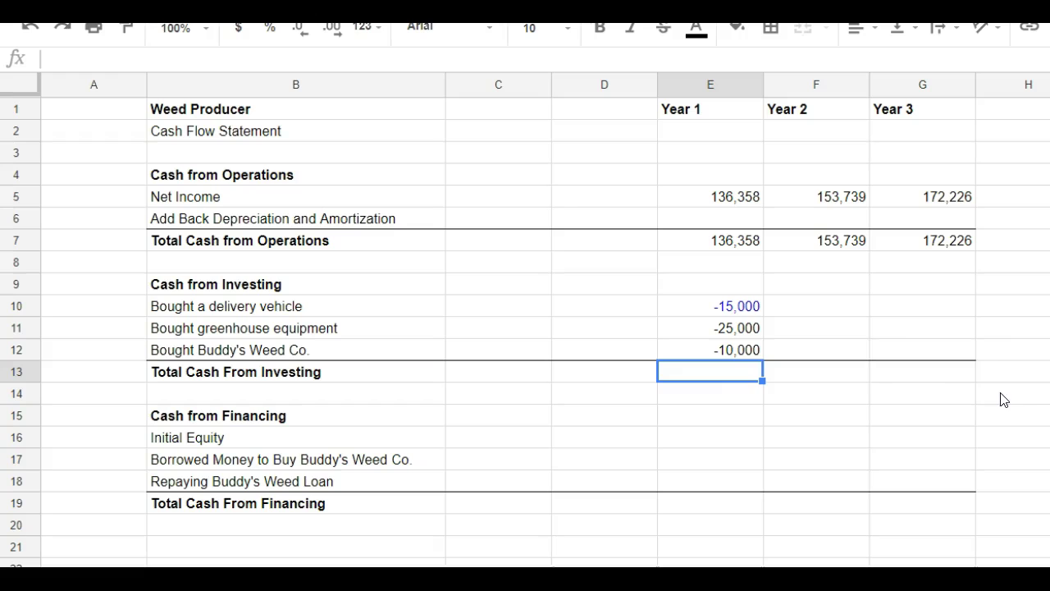
{"action": "left_click_drag", "start_coordinate": [732, 328], "coordinate": [730, 351]}
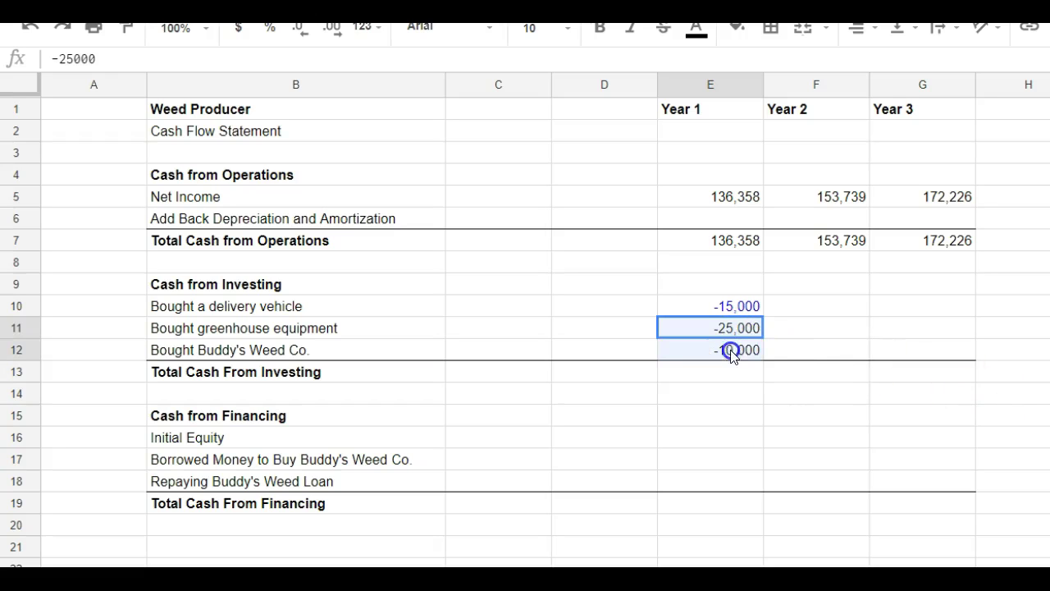
{"action": "left_click", "coordinate": [701, 36]}
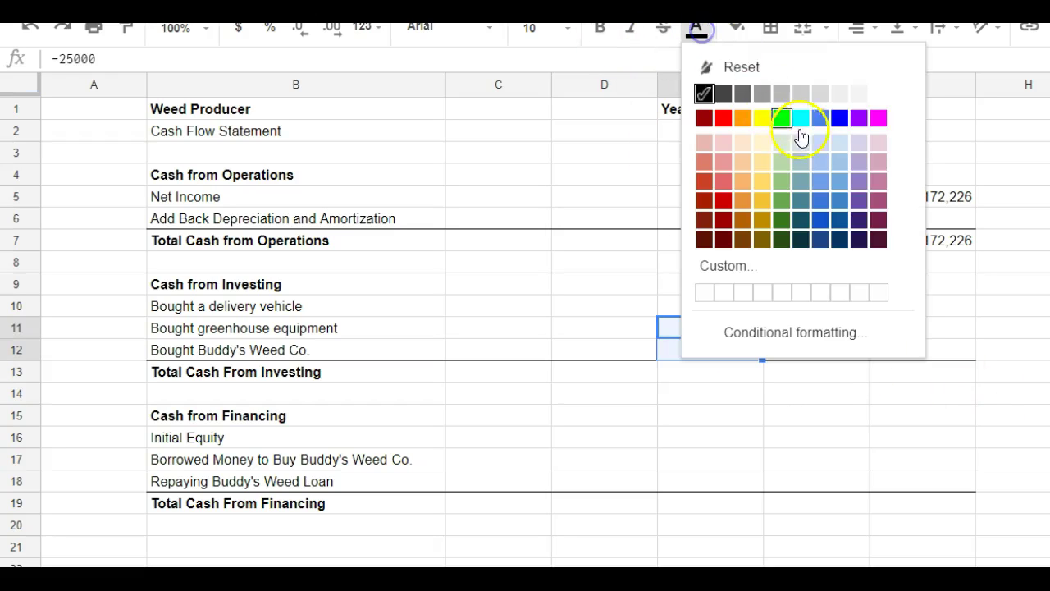
{"action": "left_click", "coordinate": [834, 119]}
{"action": "left_click", "coordinate": [737, 454]}
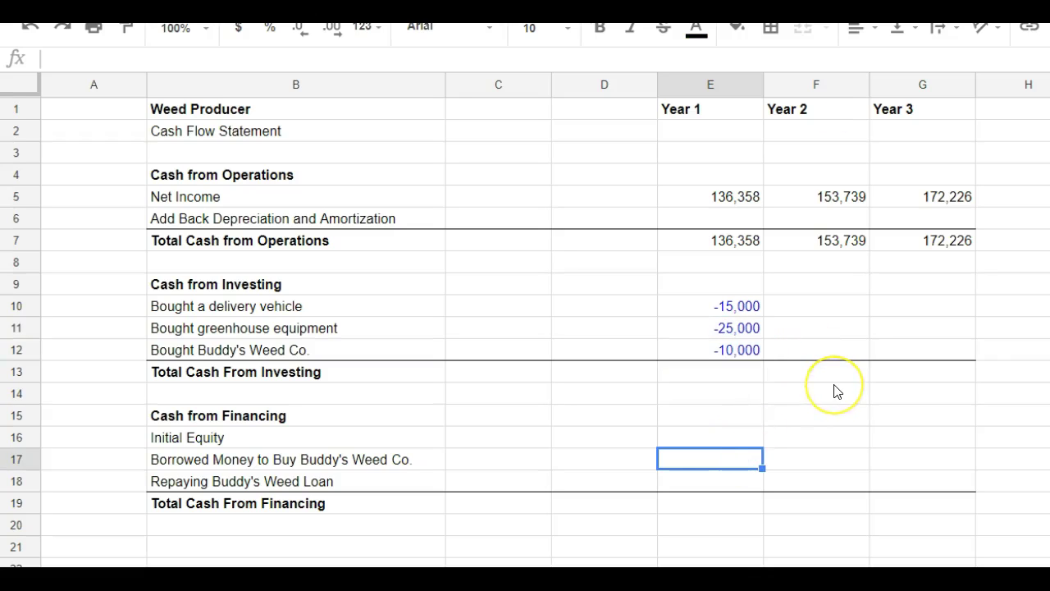
Enter 45,000 Year 1 Initial Equity in blue
{"action": "left_click", "coordinate": [738, 442]}
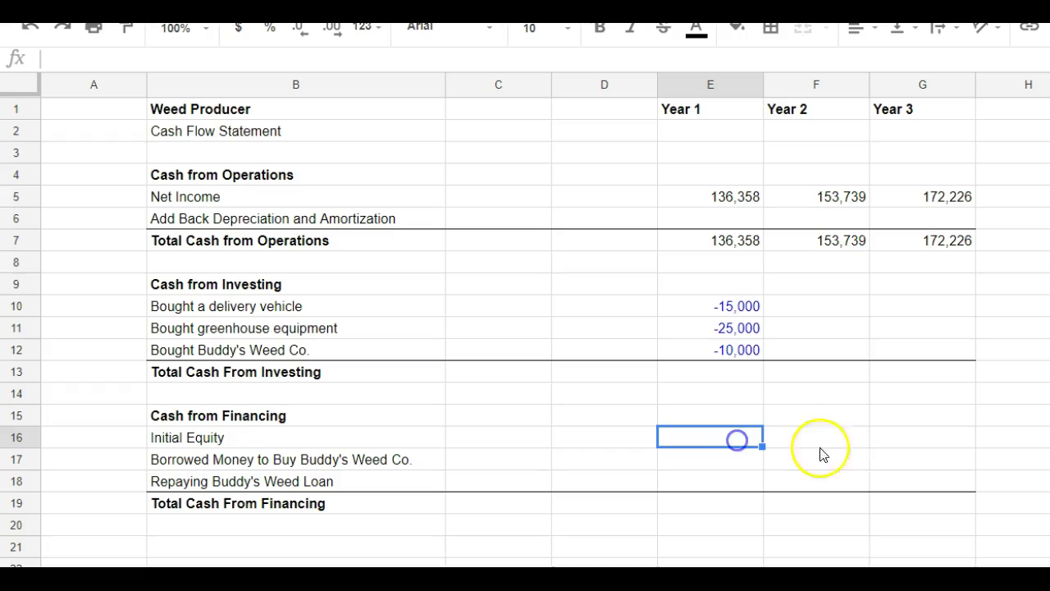
{"action": "type", "text": "45000"}
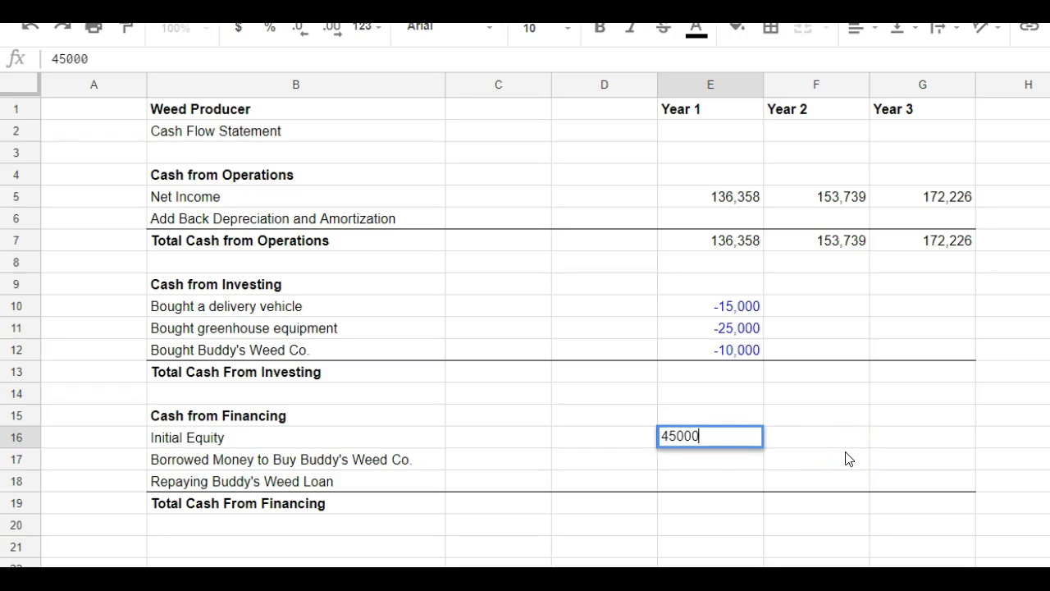
{"action": "key", "text": "Return"}
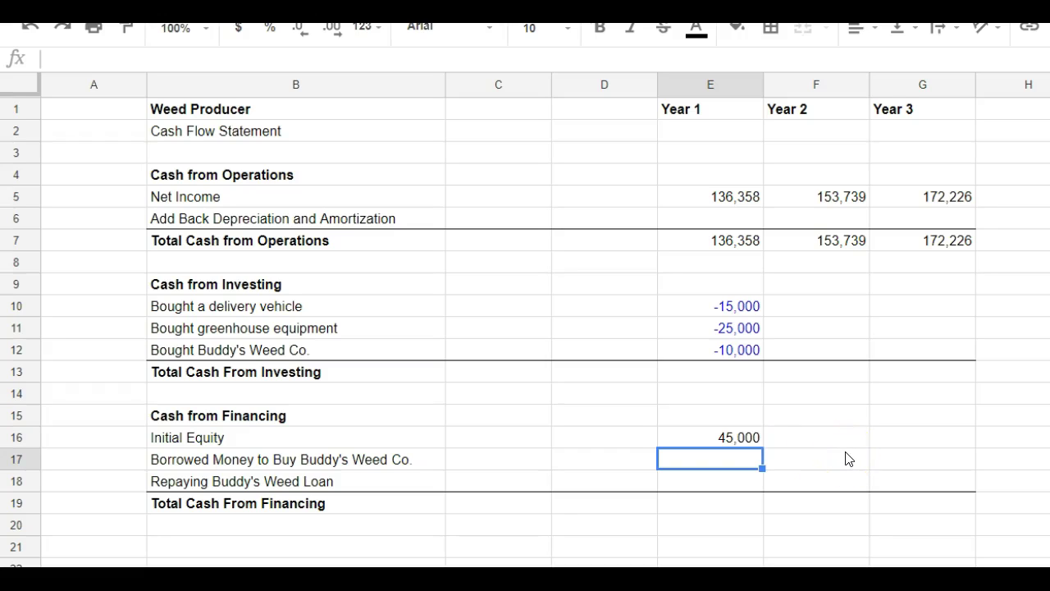
{"action": "left_click", "coordinate": [753, 437]}
{"action": "left_click", "coordinate": [695, 28]}
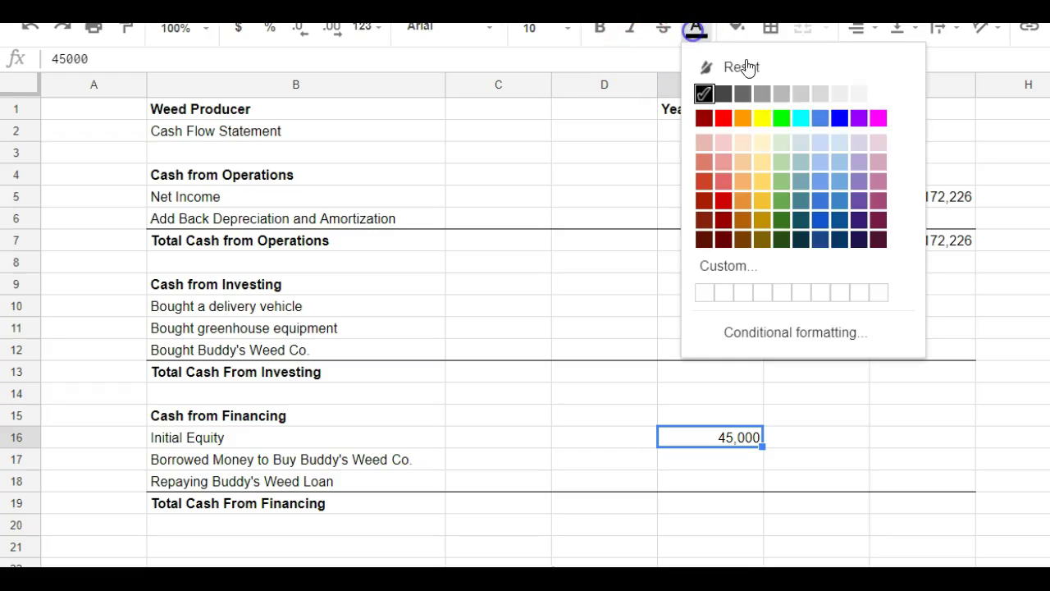
{"action": "left_click", "coordinate": [840, 121]}
Enter 10,000 borrowed money for Year 1, correcting its sign, in blue
{"action": "left_click", "coordinate": [698, 462]}
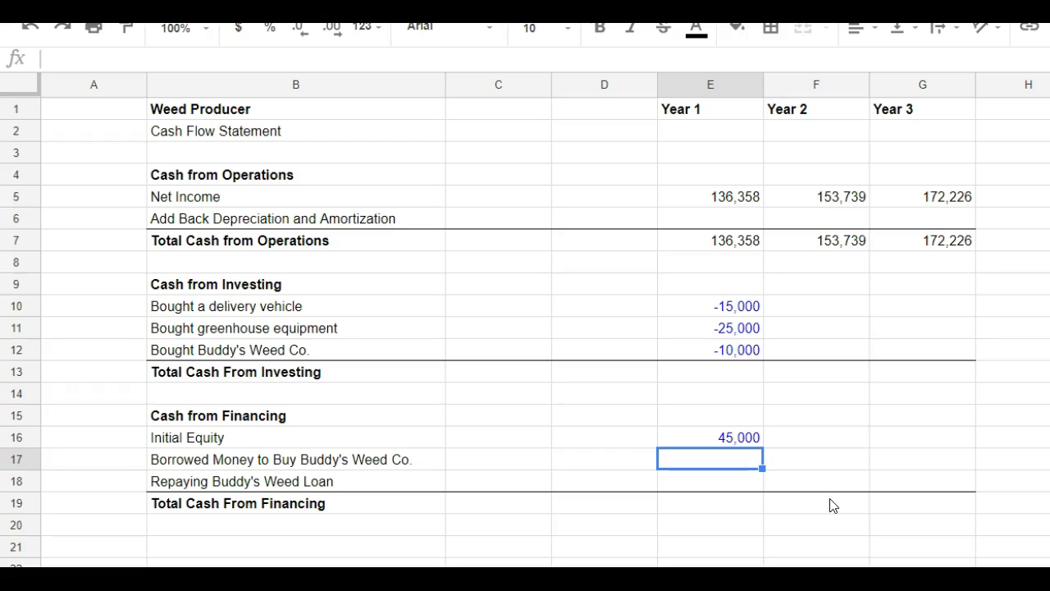
{"action": "type", "text": "-"}
{"action": "type", "text": "10,000"}
{"action": "key", "text": "Return"}
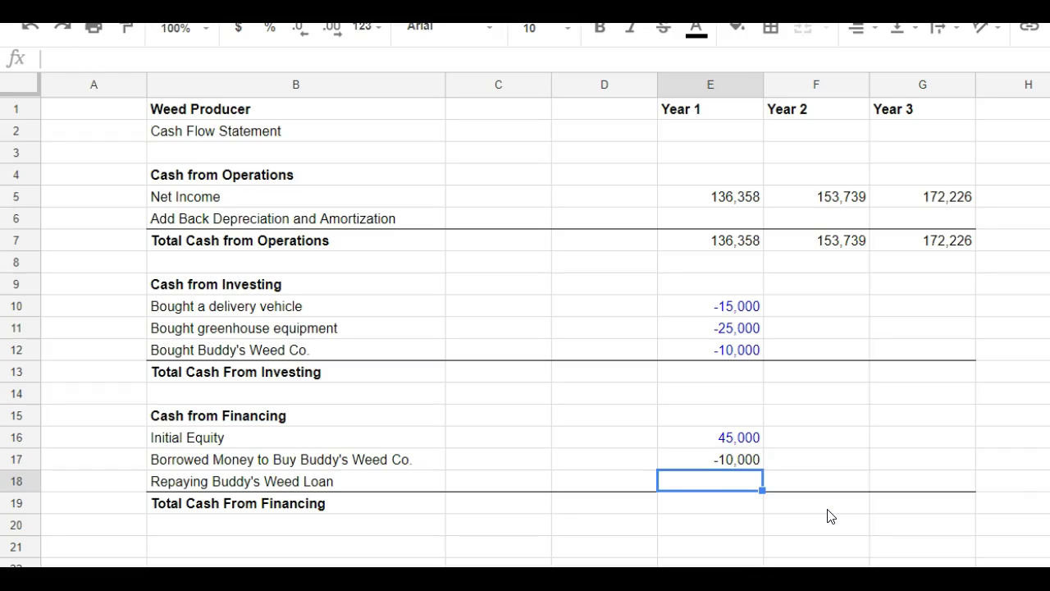
{"action": "left_click", "coordinate": [746, 460]}
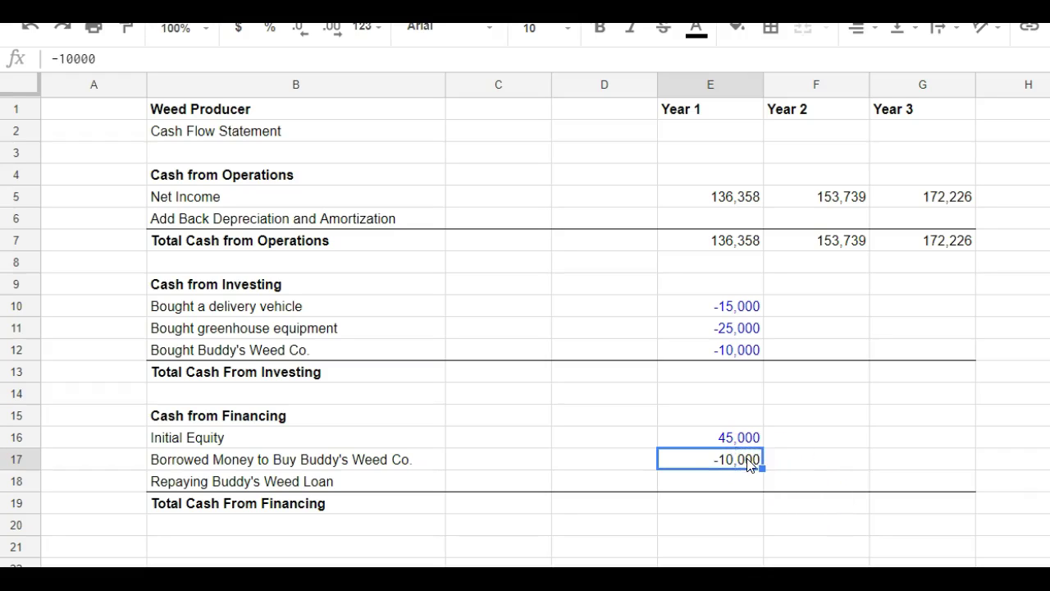
{"action": "type", "text": "1"}
{"action": "key", "text": "Return"}
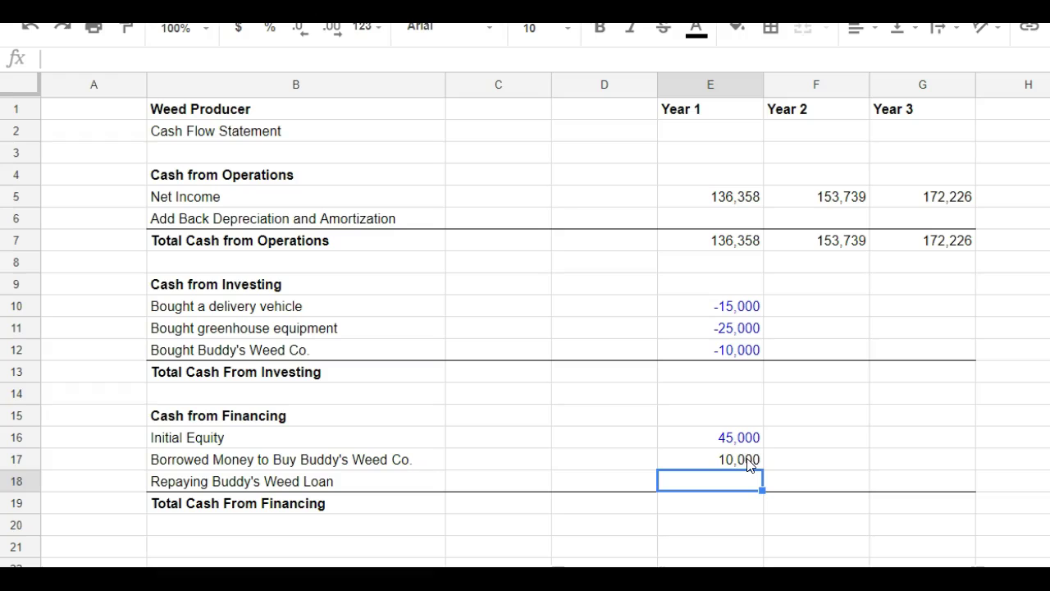
{"action": "left_click", "coordinate": [746, 460]}
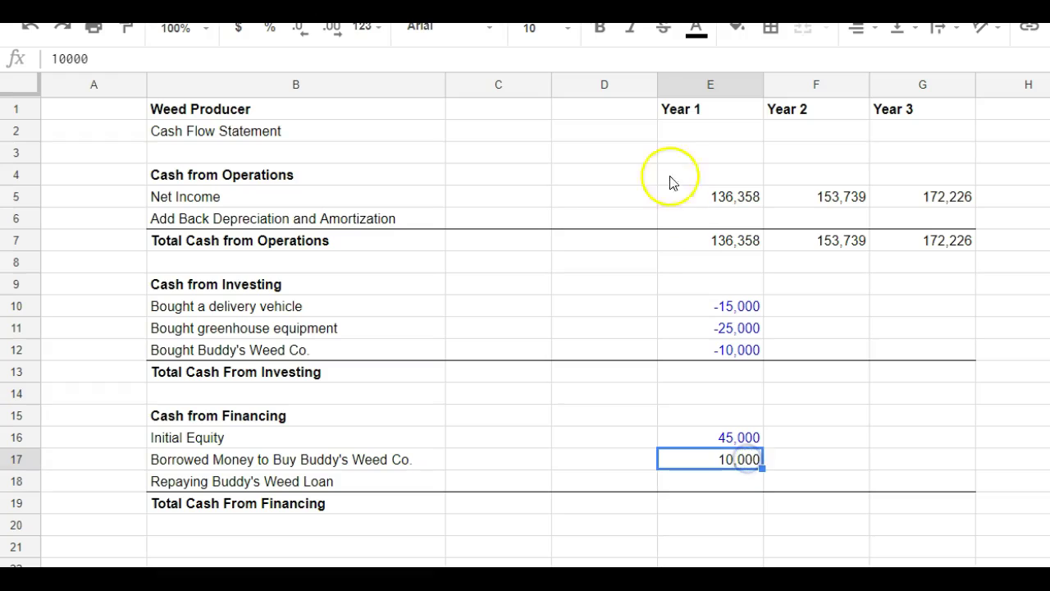
{"action": "left_click", "coordinate": [699, 27]}
{"action": "left_click", "coordinate": [839, 119]}
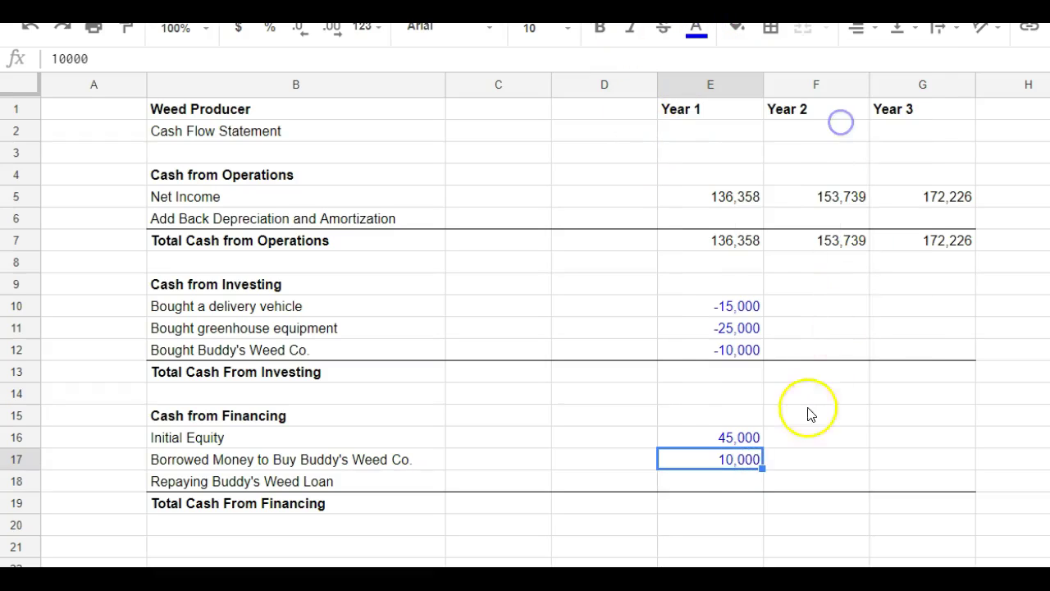
{"action": "left_click", "coordinate": [729, 482]}
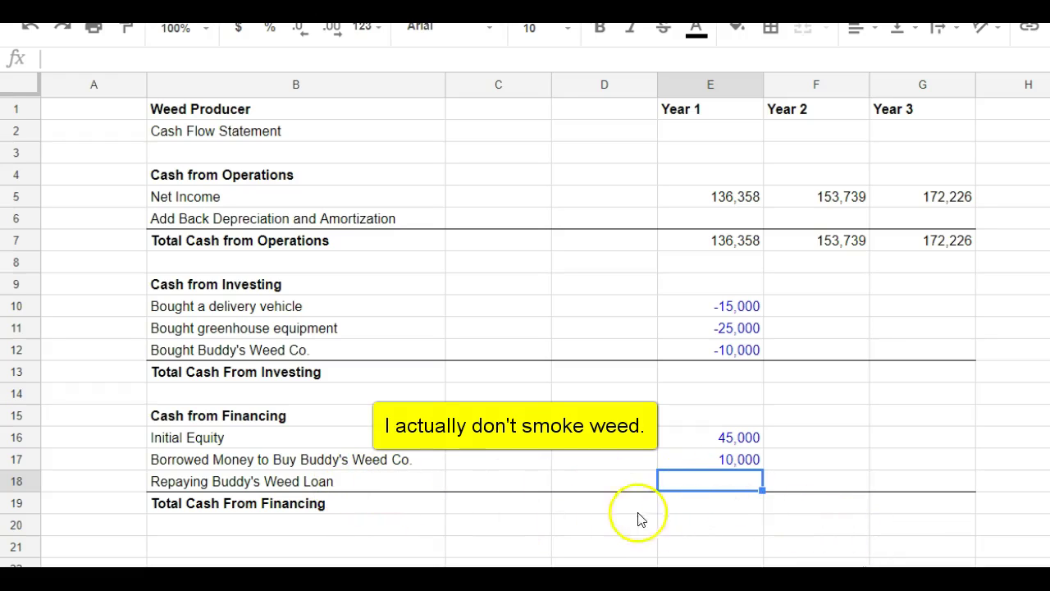
{"action": "left_click_drag", "start_coordinate": [742, 461], "coordinate": [1007, 466]}
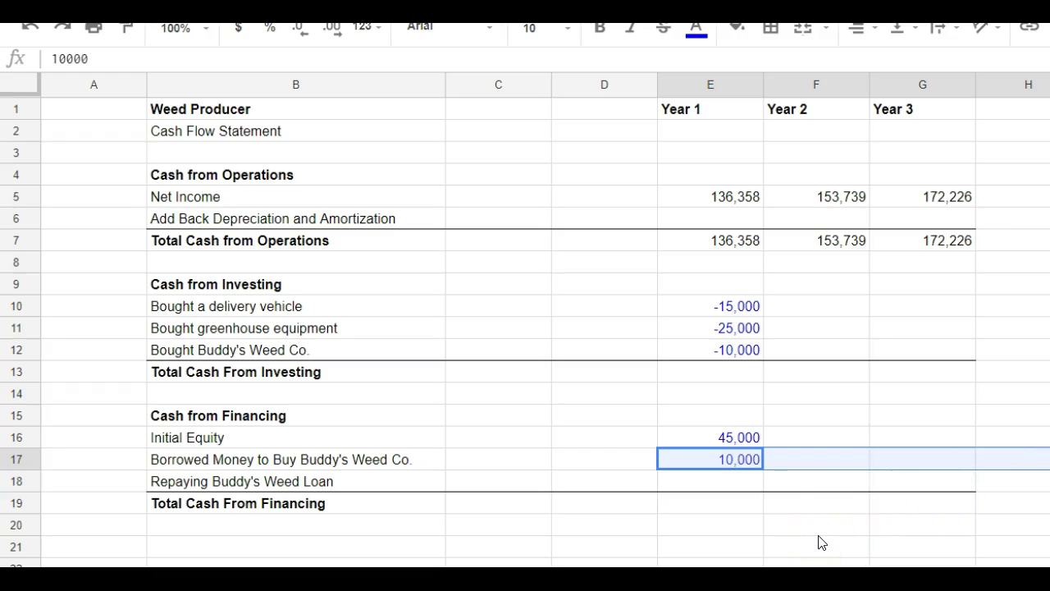
Total Cash From Financing as =sum(E16:E18), filled across Years 1–3
{"action": "left_click", "coordinate": [775, 529]}
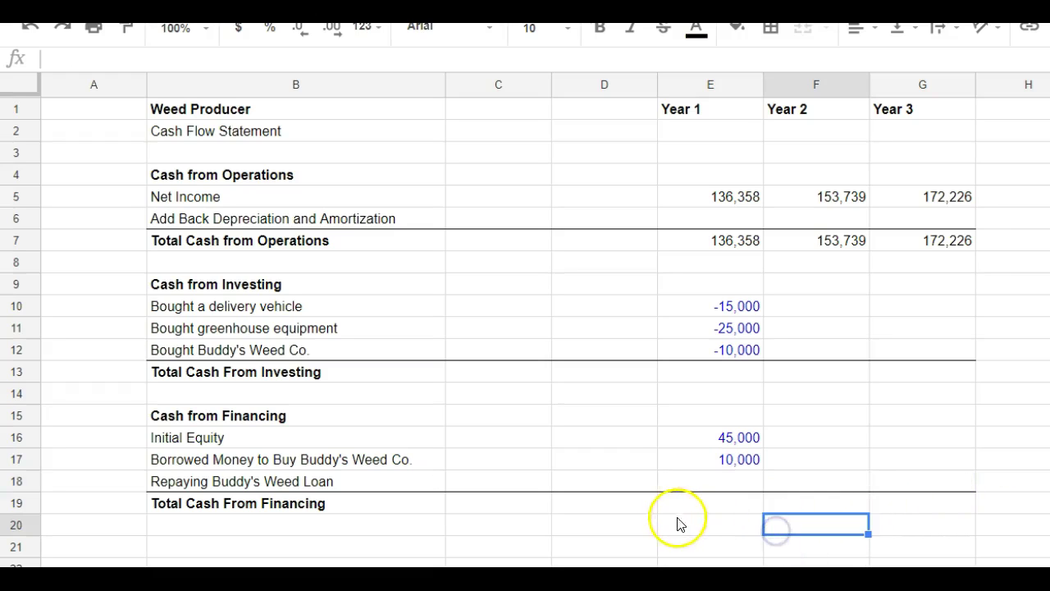
{"action": "left_click", "coordinate": [719, 505]}
{"action": "type", "text": "=sum"}
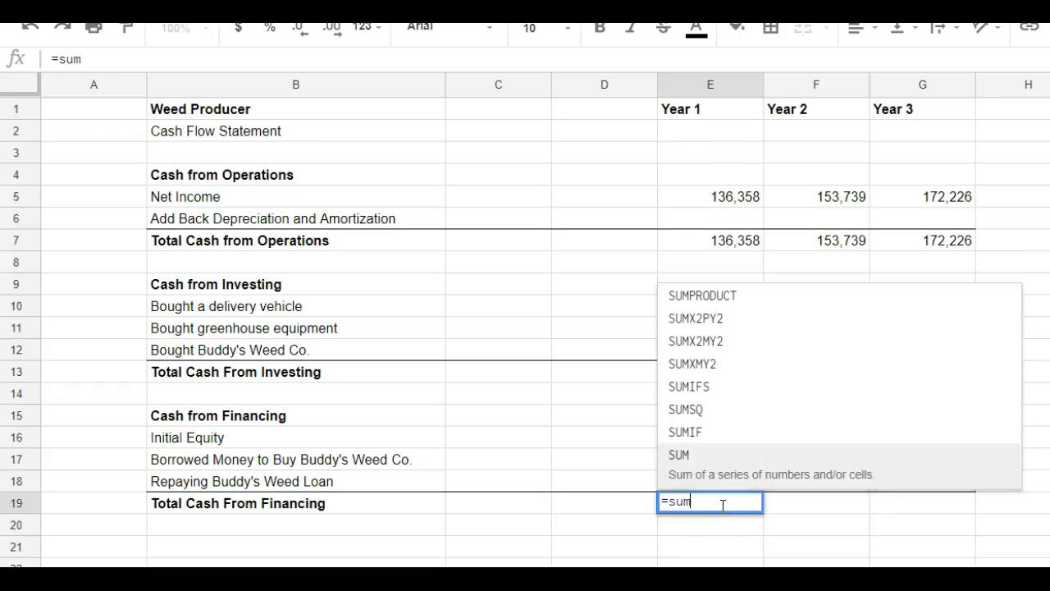
{"action": "type", "text": "("}
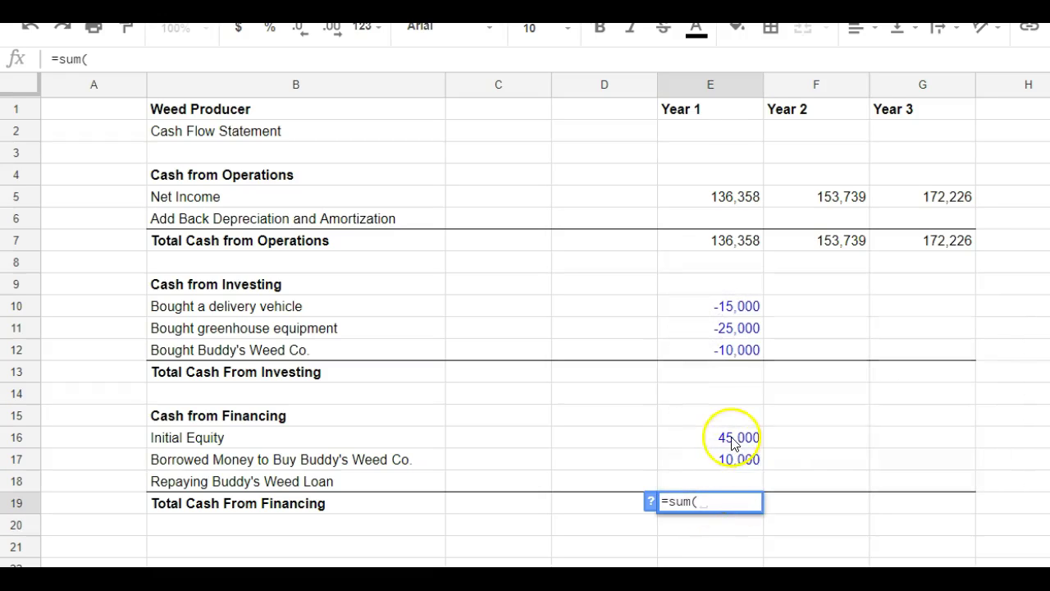
{"action": "left_click_drag", "start_coordinate": [731, 429], "coordinate": [733, 484]}
{"action": "key", "text": "Return"}
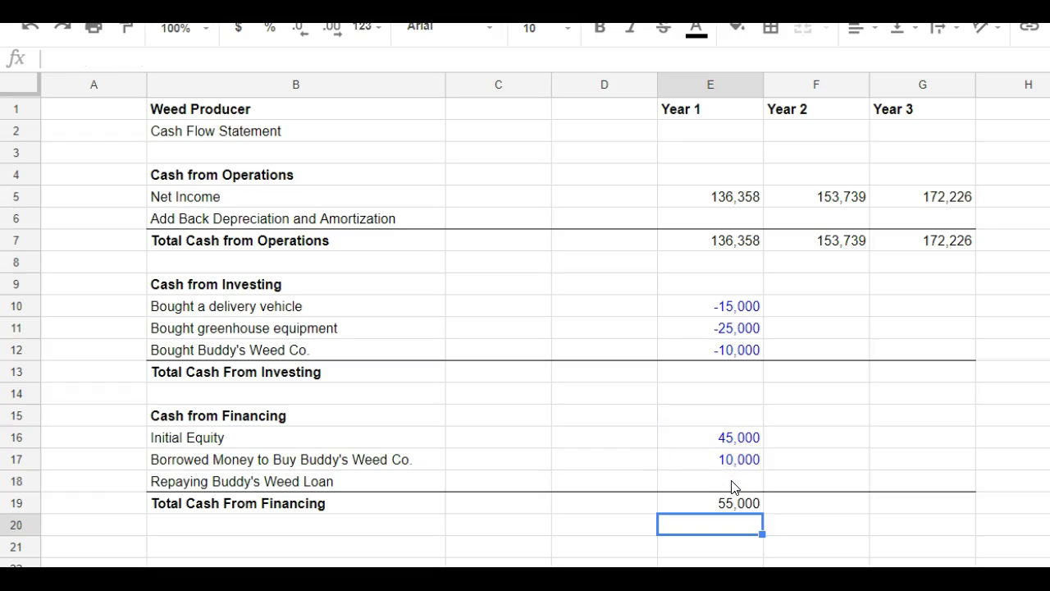
{"action": "left_click", "coordinate": [739, 503]}
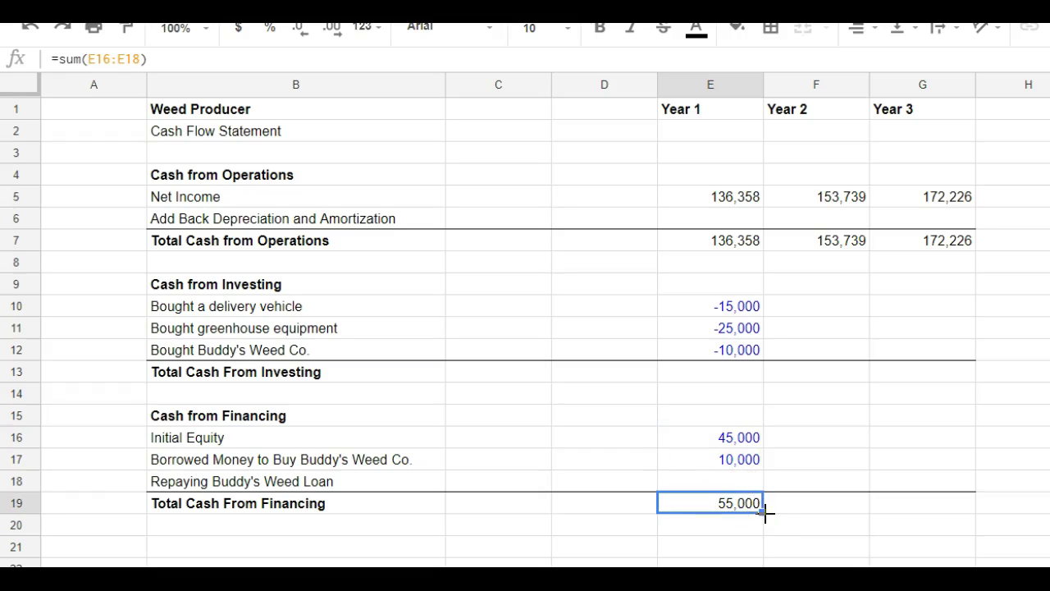
{"action": "left_click_drag", "start_coordinate": [764, 512], "coordinate": [944, 514]}
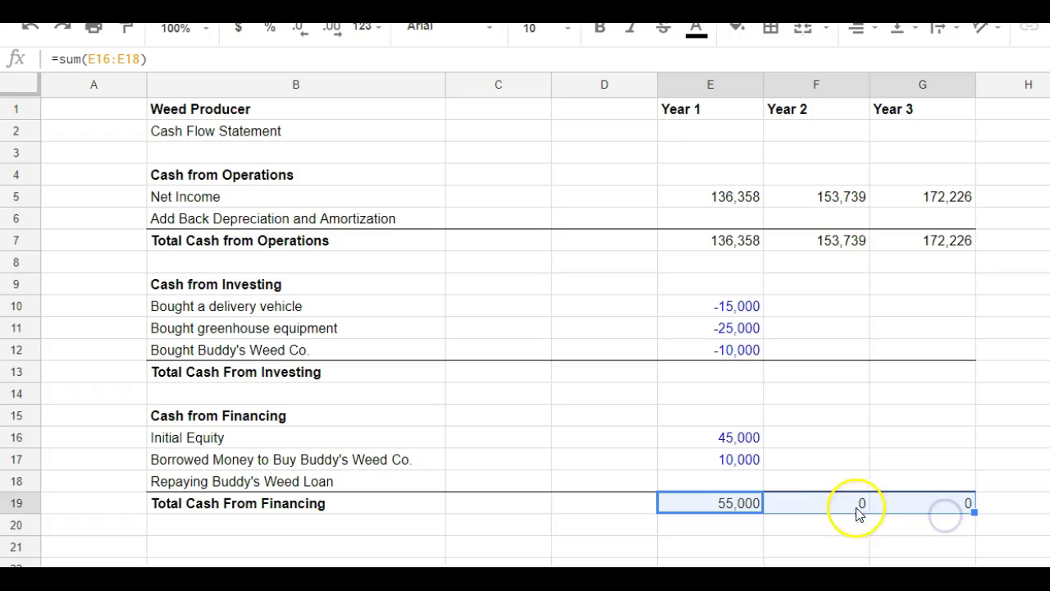
Enter a Year 1 loan repayment of 5,000
{"action": "left_click", "coordinate": [752, 482]}
{"action": "type", "text": "5000"}
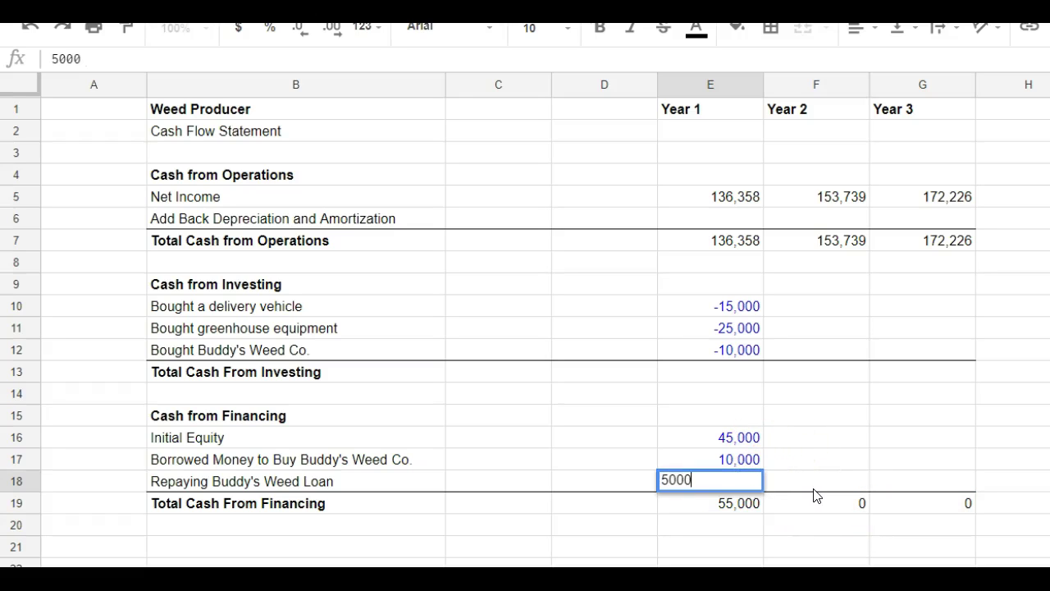
{"action": "key", "text": "Return"}
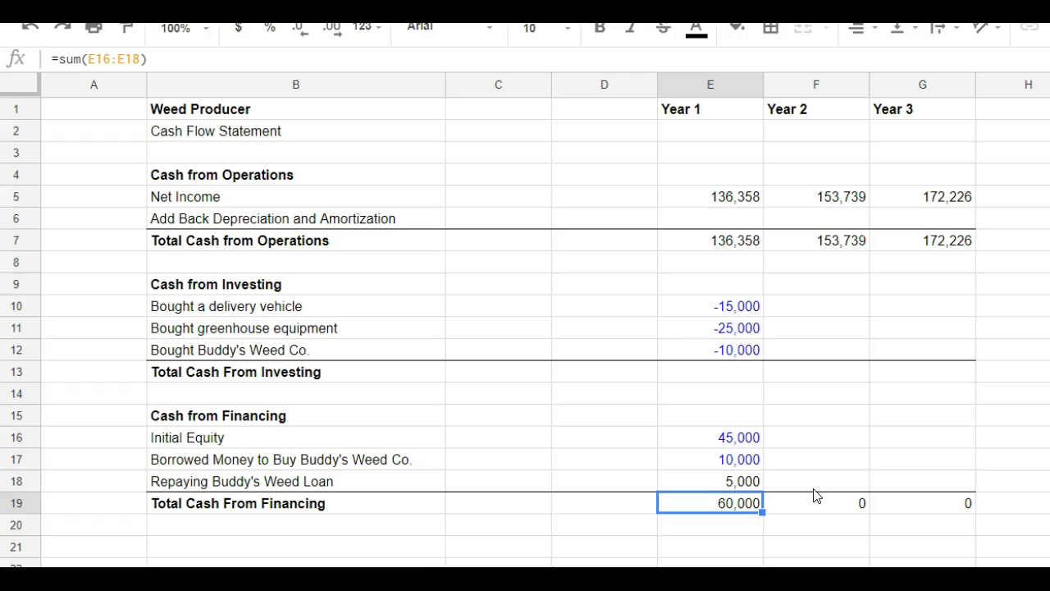
{"action": "left_click", "coordinate": [730, 486]}
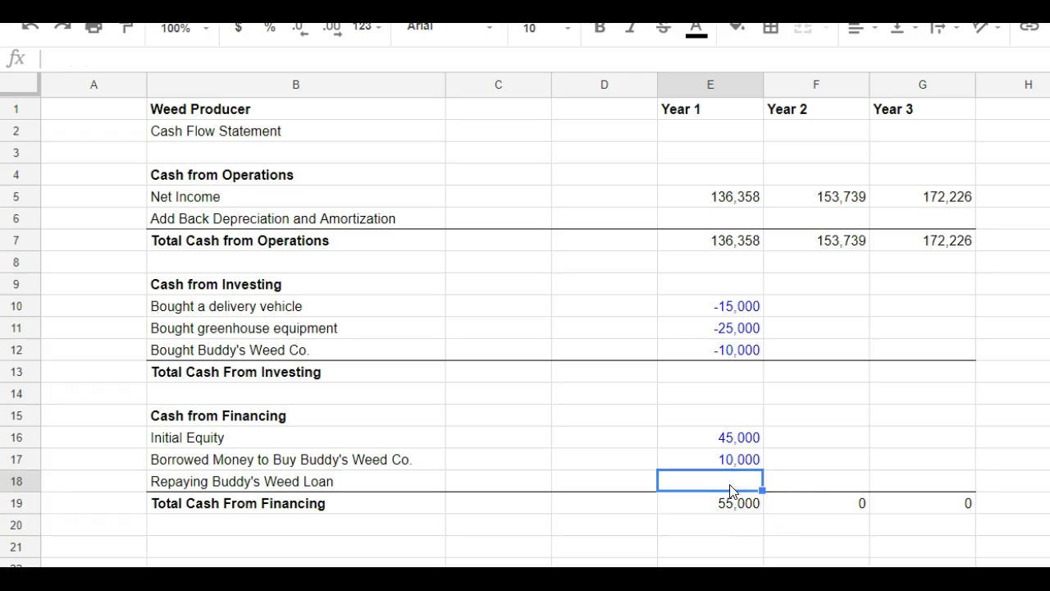
{"action": "left_click", "coordinate": [760, 552]}
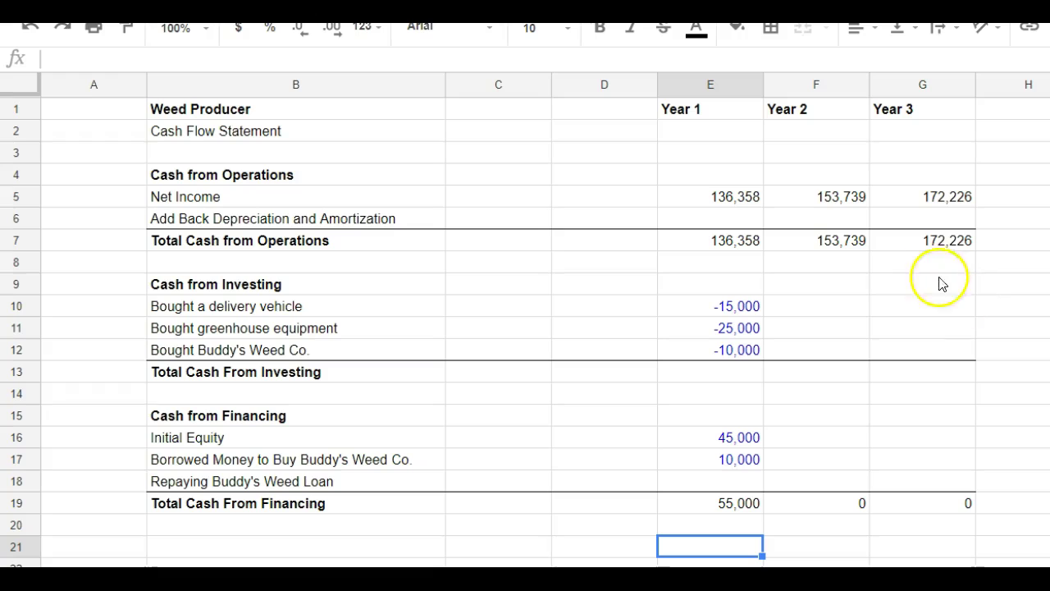
Enter 0 for the three investing purchases in Years 2 and 3
{"action": "left_click", "coordinate": [820, 310]}
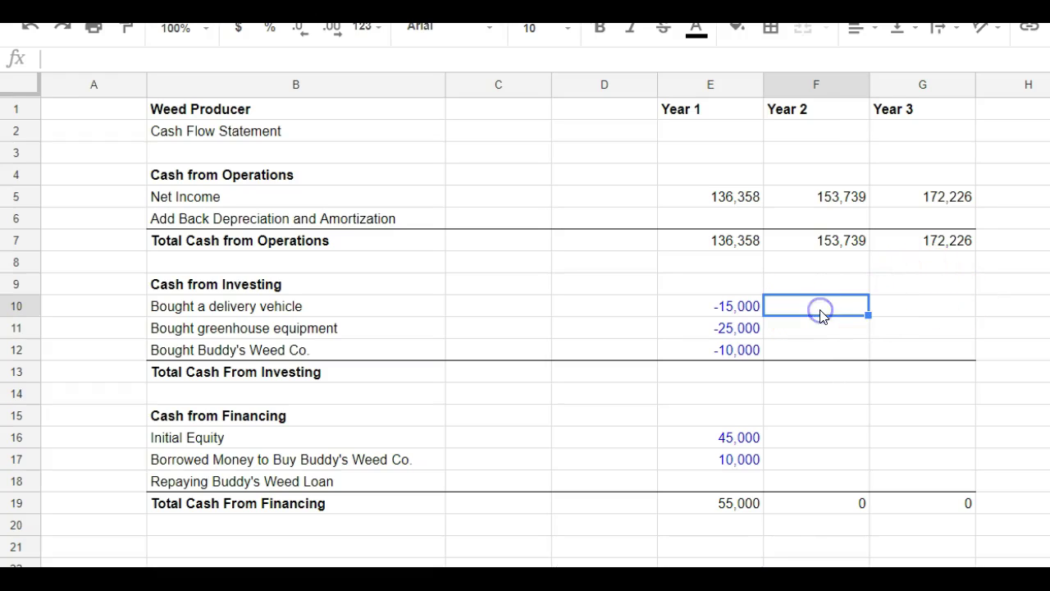
{"action": "type", "text": "0"}
{"action": "key", "text": "Return"}
{"action": "type", "text": "0"}
{"action": "key", "text": "Return"}
{"action": "type", "text": "0"}
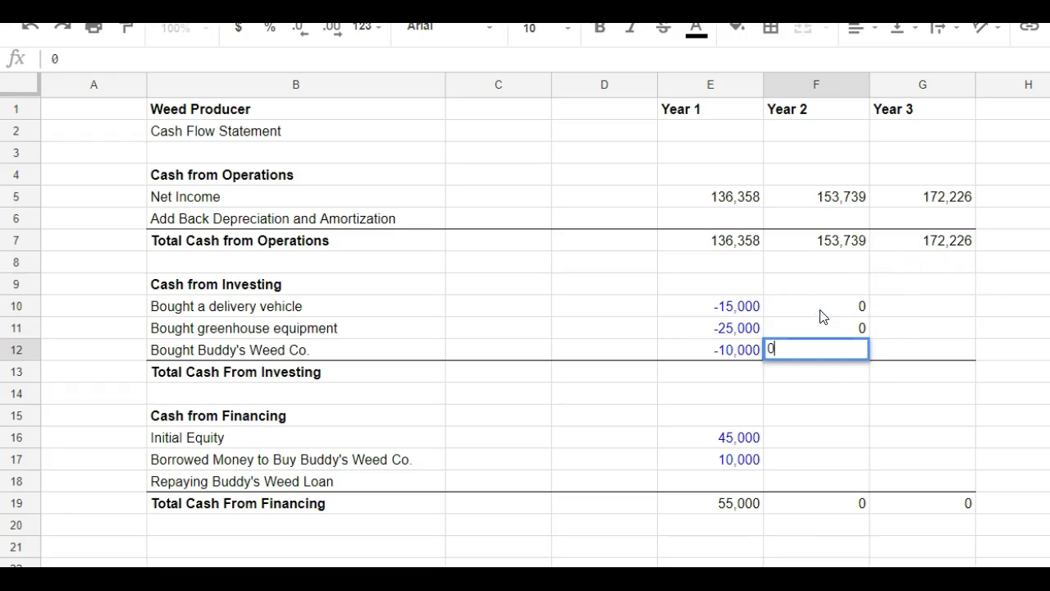
{"action": "key", "text": "Return"}
{"action": "left_click", "coordinate": [925, 305]}
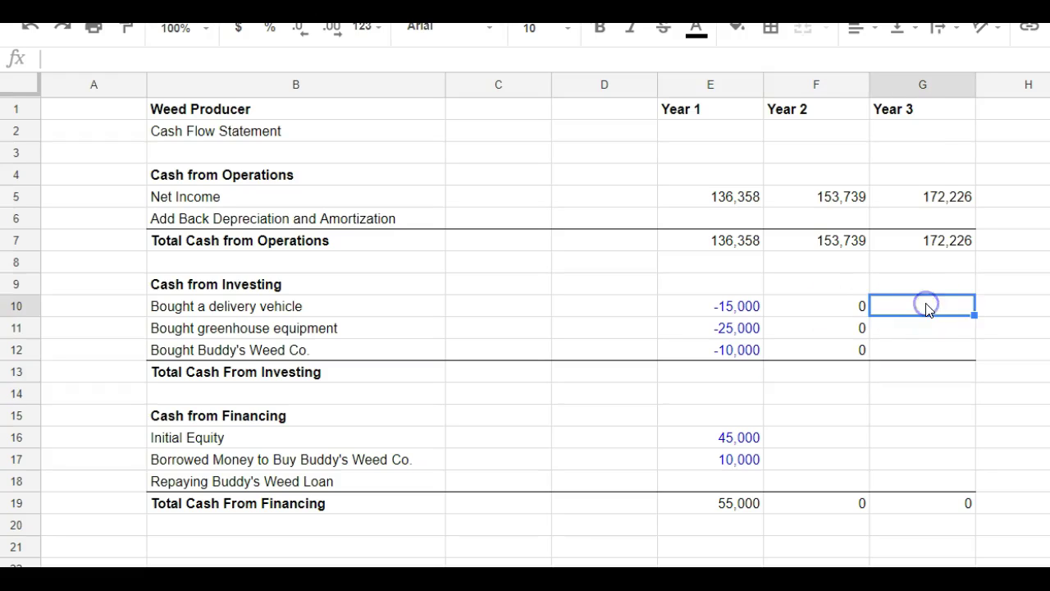
{"action": "type", "text": "0"}
{"action": "key", "text": "Return"}
{"action": "type", "text": "0"}
{"action": "key", "text": "Return"}
{"action": "type", "text": "0"}
{"action": "key", "text": "Return"}
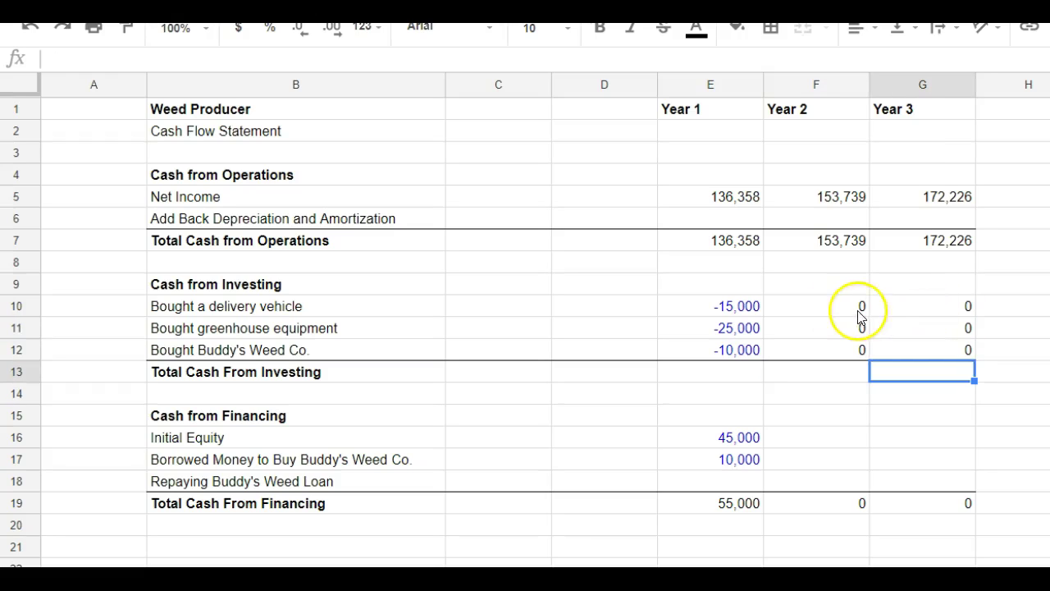
Colour the Year 2 and 3 investing zeros blue
{"action": "left_click_drag", "start_coordinate": [861, 310], "coordinate": [922, 349]}
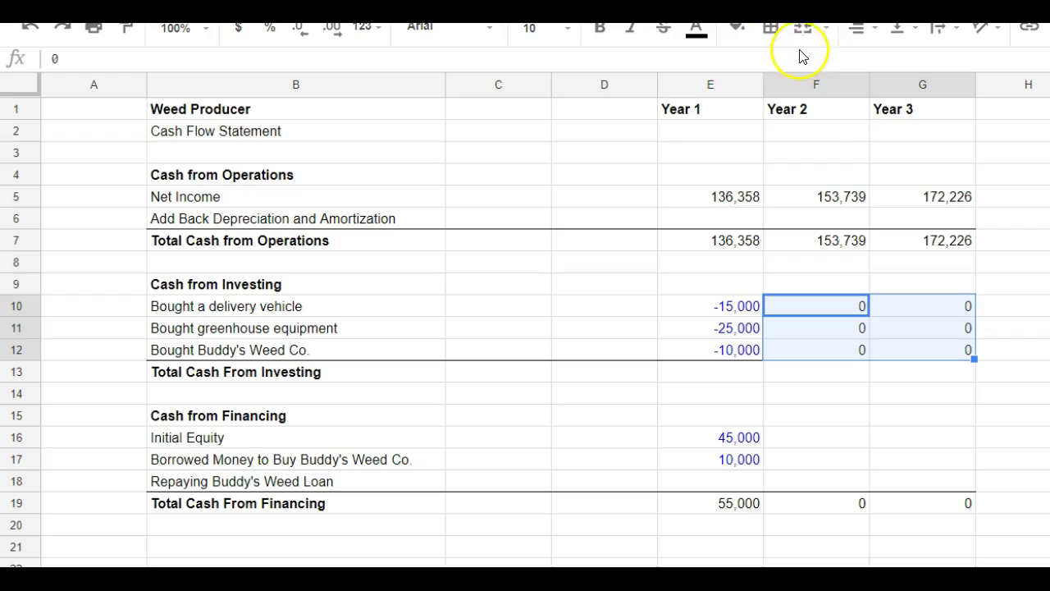
{"action": "left_click", "coordinate": [696, 31]}
{"action": "left_click", "coordinate": [840, 120]}
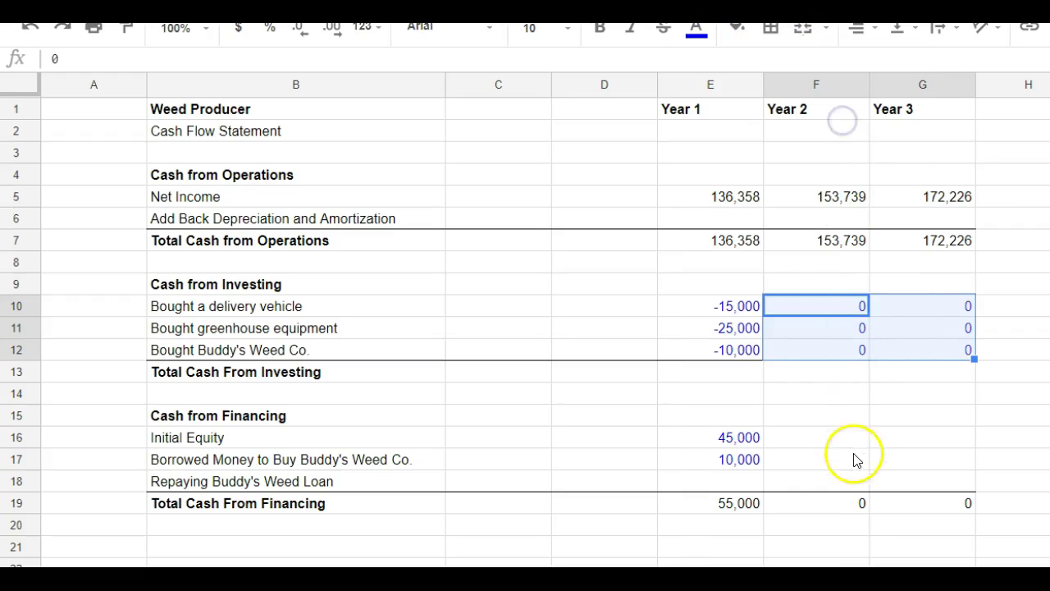
{"action": "left_click", "coordinate": [854, 457]}
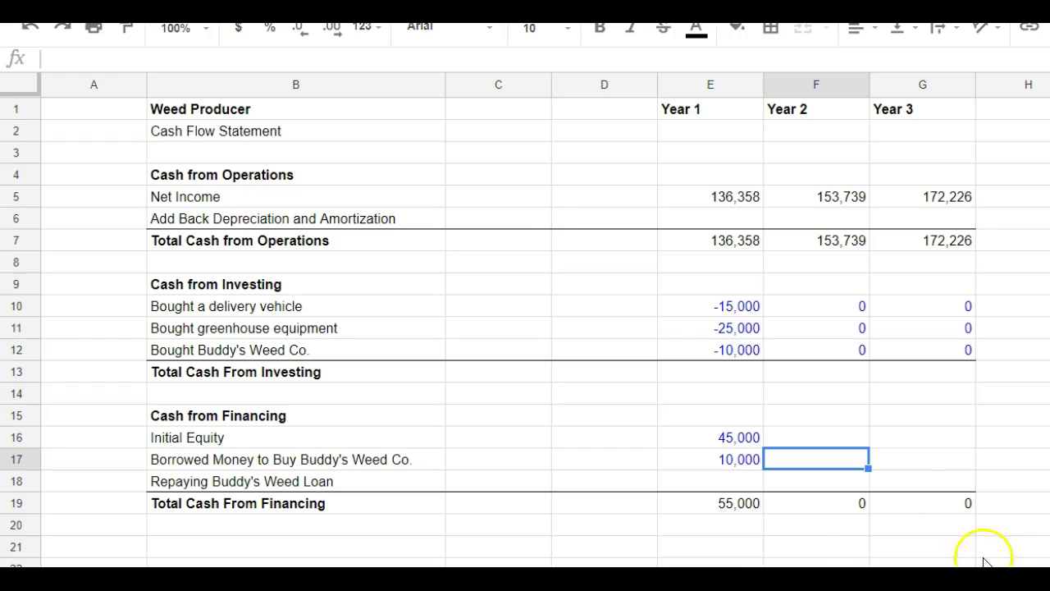
Label cell B21 'Change in Cash'
{"action": "left_click", "coordinate": [335, 546]}
{"action": "type", "text": "Ca"}
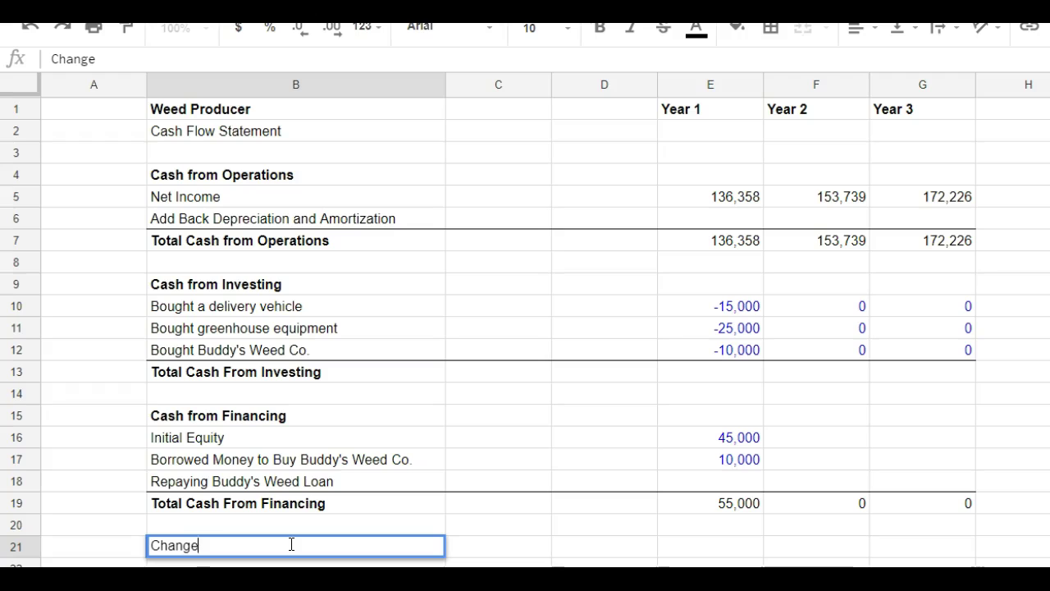
{"action": "type", "text": "in Cash"}
{"action": "key", "text": "Return"}
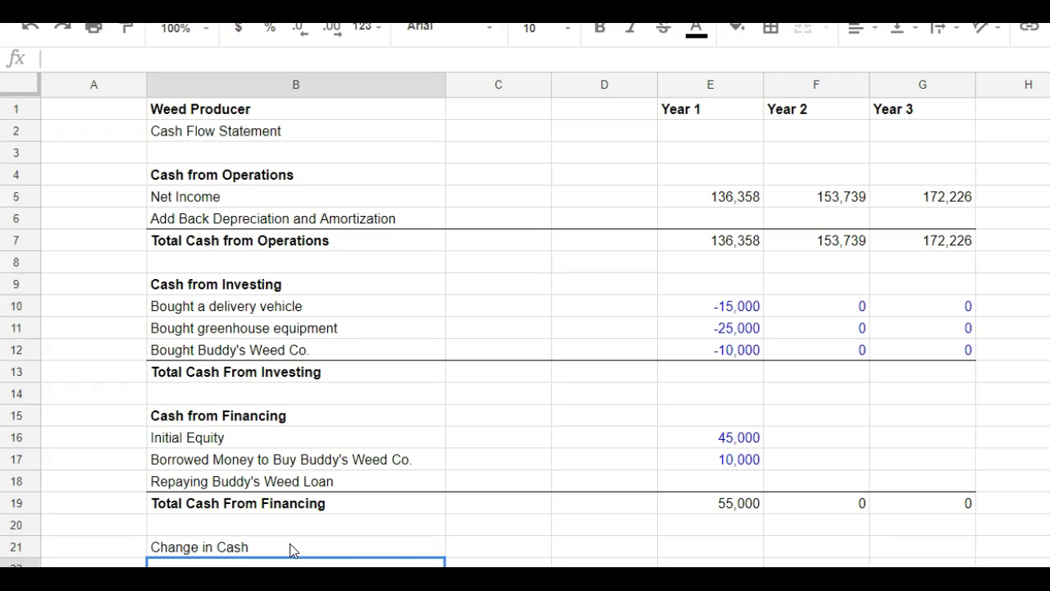
Set Year 1 Change in Cash to =E7+E13+E19
{"action": "left_click", "coordinate": [714, 552]}
{"action": "type", "text": "="}
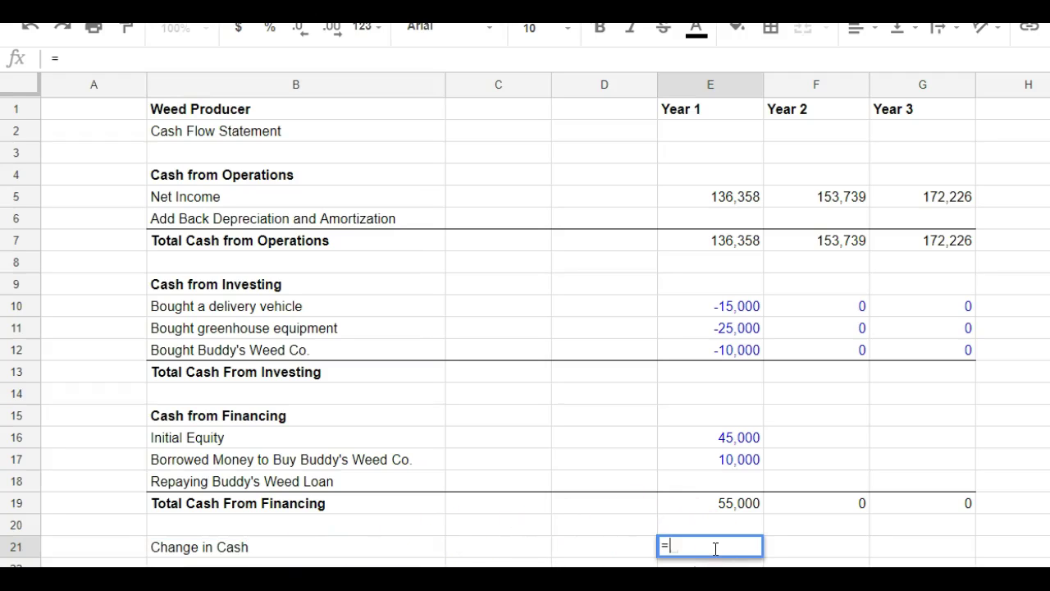
{"action": "left_click", "coordinate": [742, 245]}
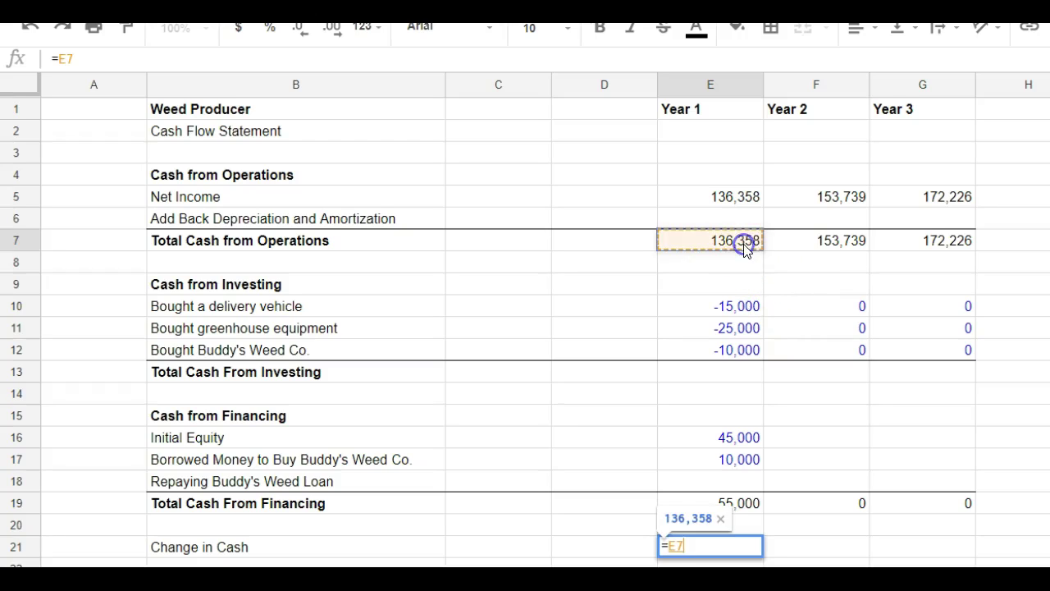
{"action": "type", "text": "+"}
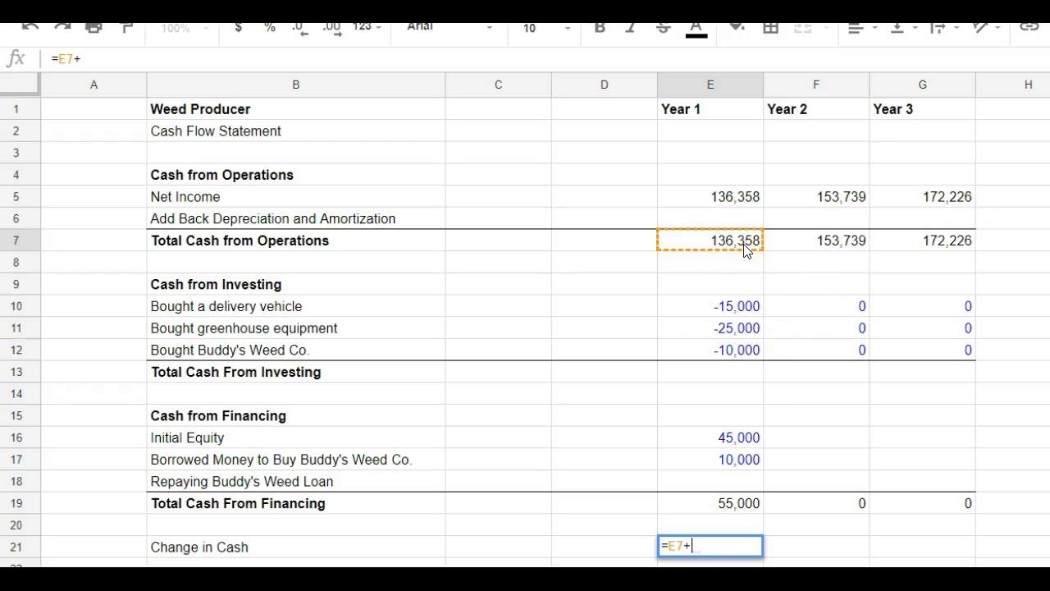
{"action": "left_click", "coordinate": [742, 373]}
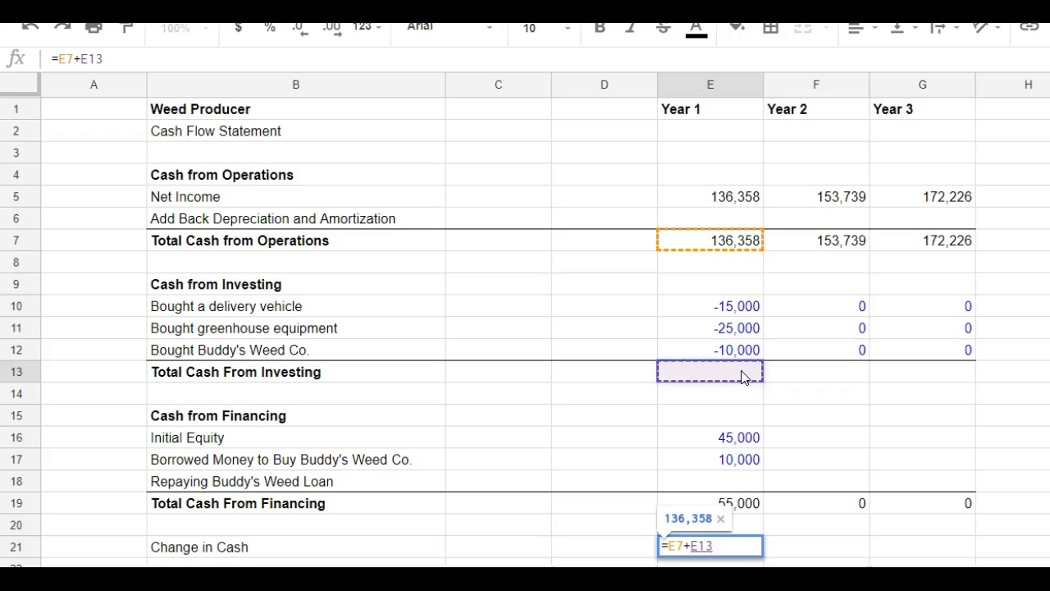
{"action": "type", "text": "+"}
{"action": "left_click", "coordinate": [733, 502]}
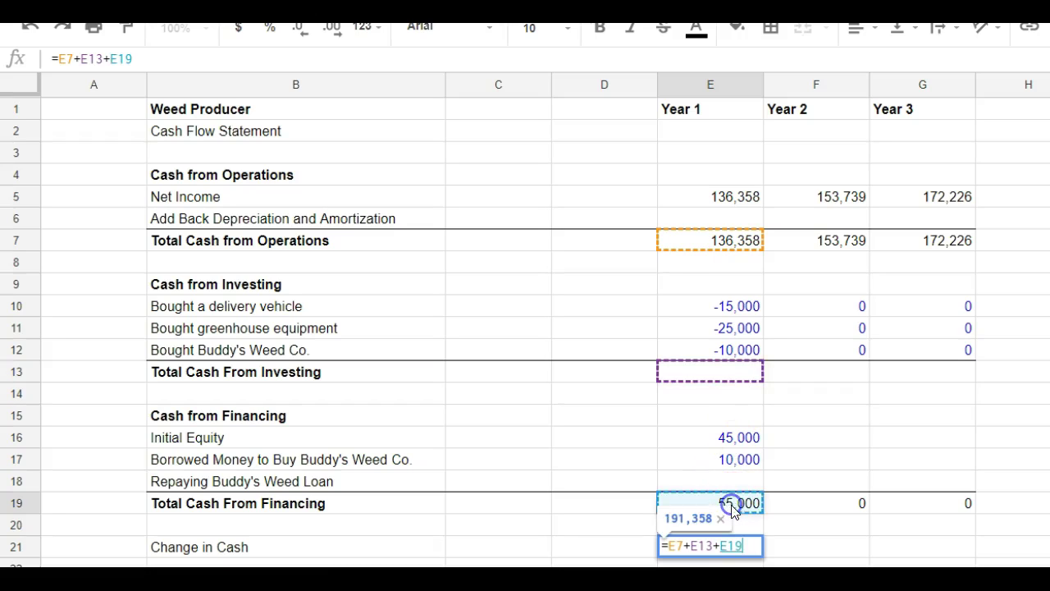
{"action": "key", "text": "Return"}
Total investing with =sum(E10:E12), giving -50,000 in Year 1, across Years 1–3
{"action": "left_click", "coordinate": [745, 371]}
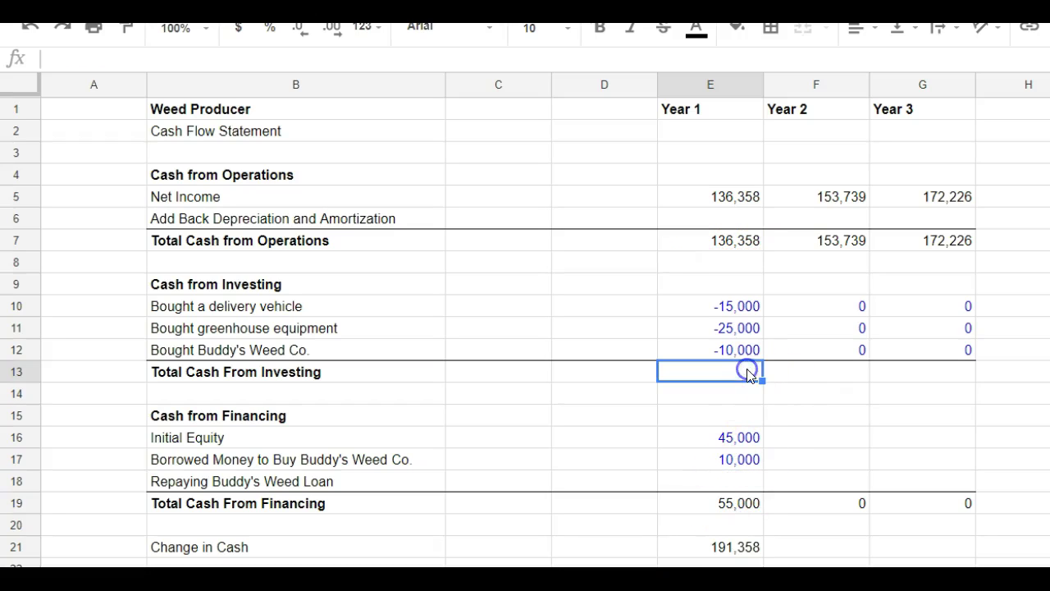
{"action": "type", "text": "=sum("}
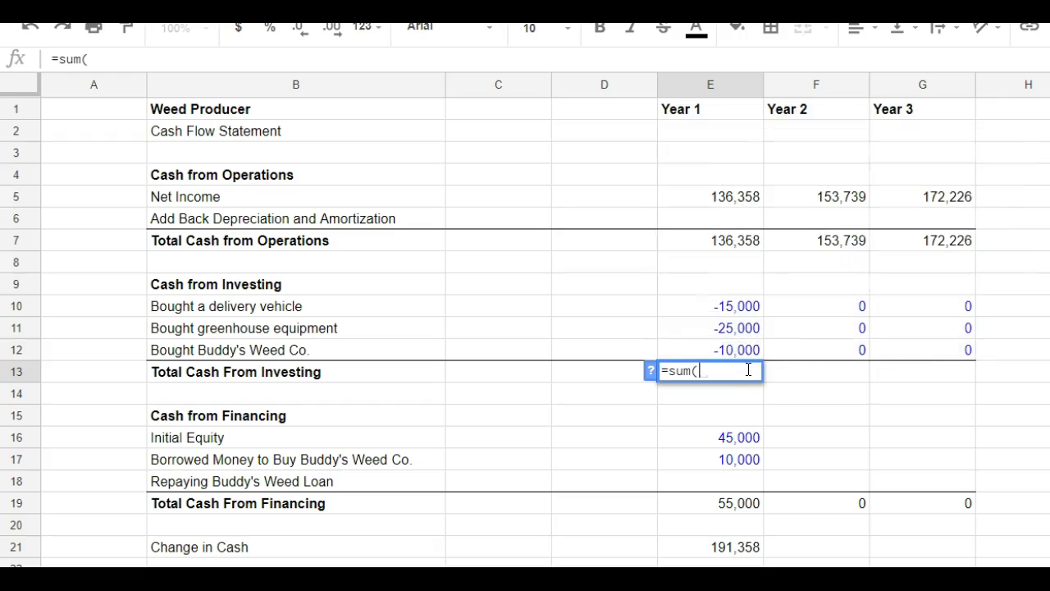
{"action": "left_click_drag", "start_coordinate": [741, 306], "coordinate": [752, 351]}
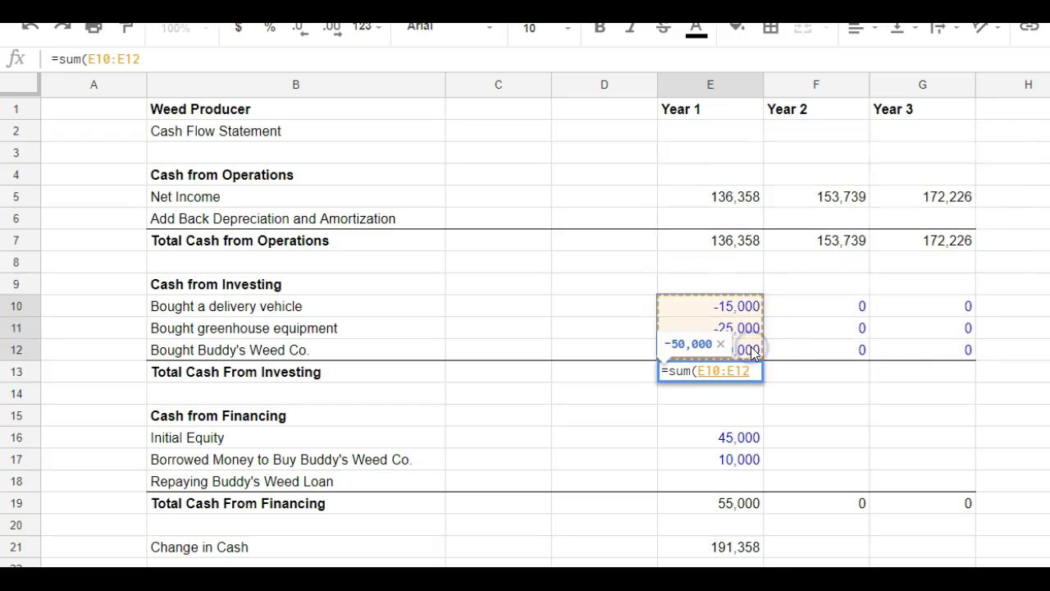
{"action": "type", "text": ")"}
{"action": "key", "text": "Return"}
{"action": "left_click", "coordinate": [752, 371]}
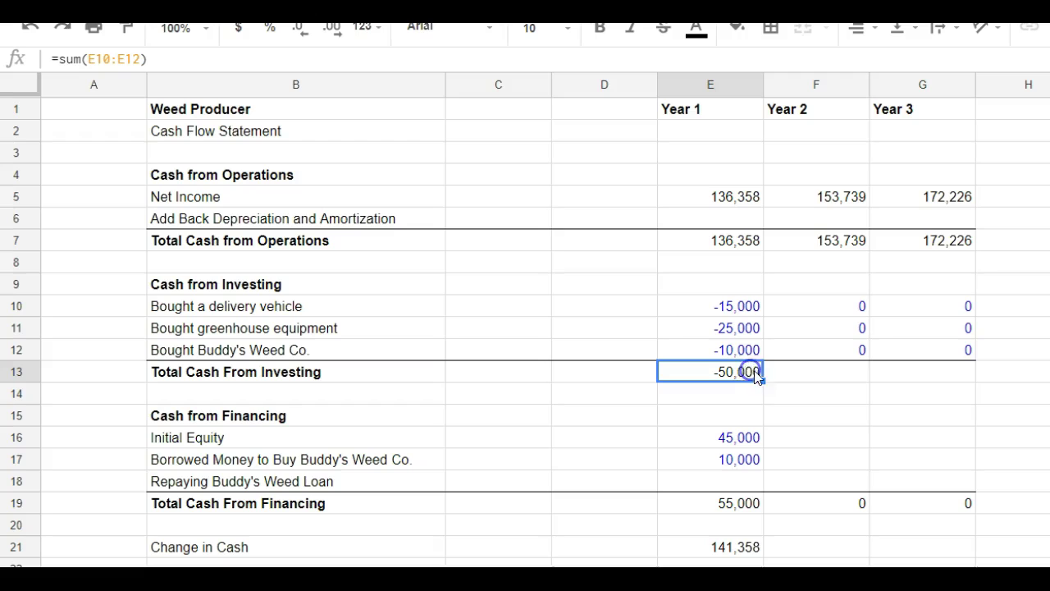
{"action": "left_click_drag", "start_coordinate": [762, 379], "coordinate": [940, 382]}
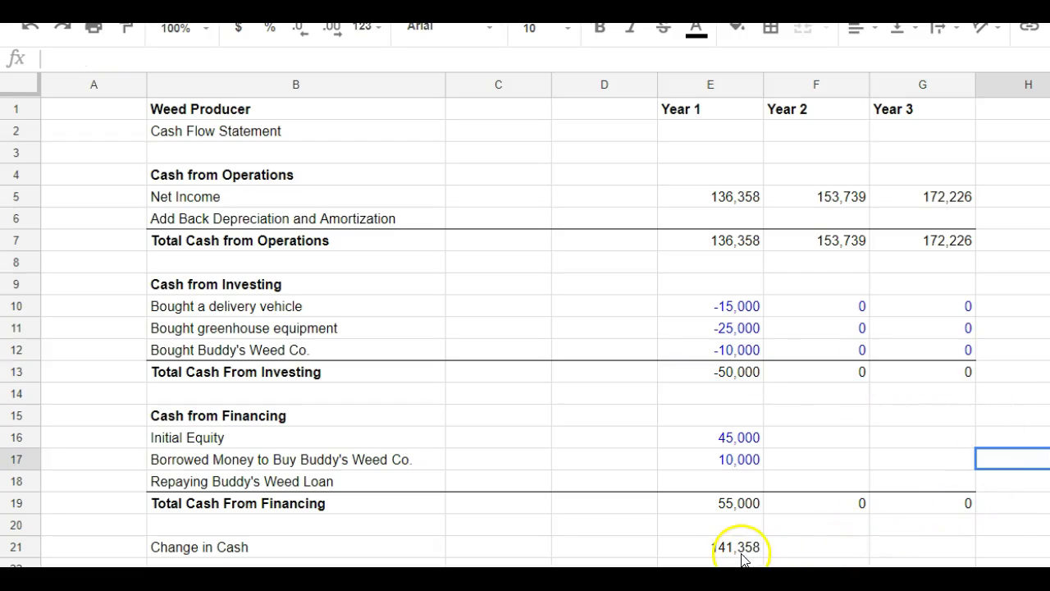
Fill Change in Cash across Years 2–3 and bold its label
{"action": "left_click", "coordinate": [743, 242]}
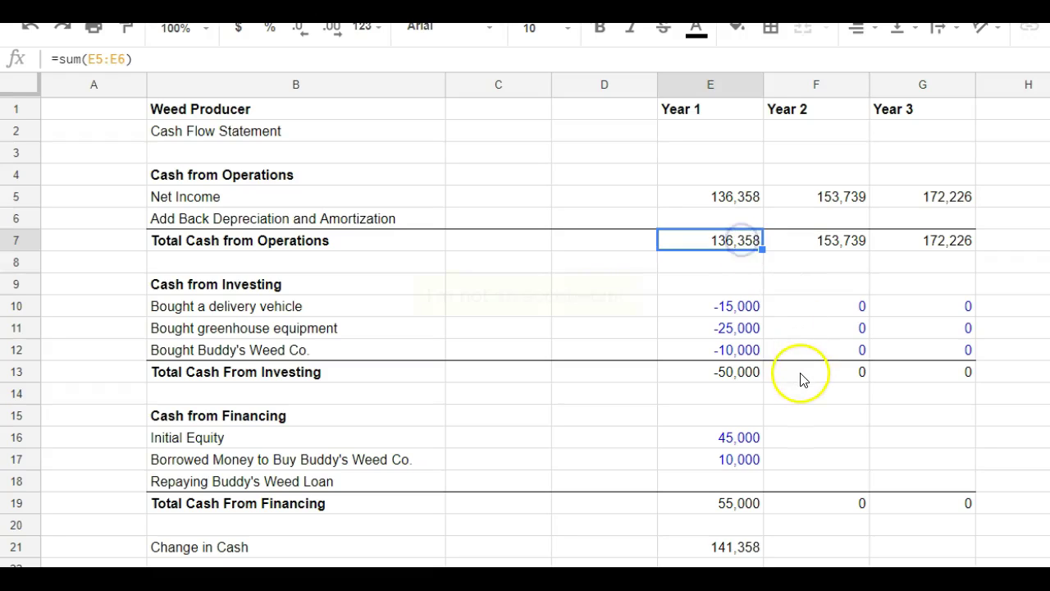
{"action": "left_click", "coordinate": [747, 373]}
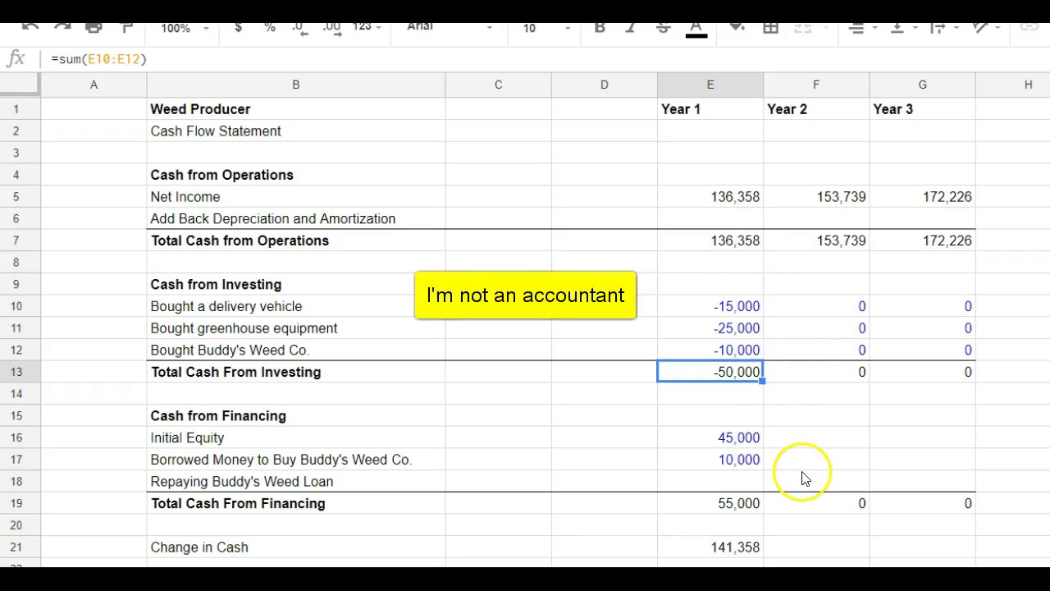
{"action": "left_click", "coordinate": [746, 505]}
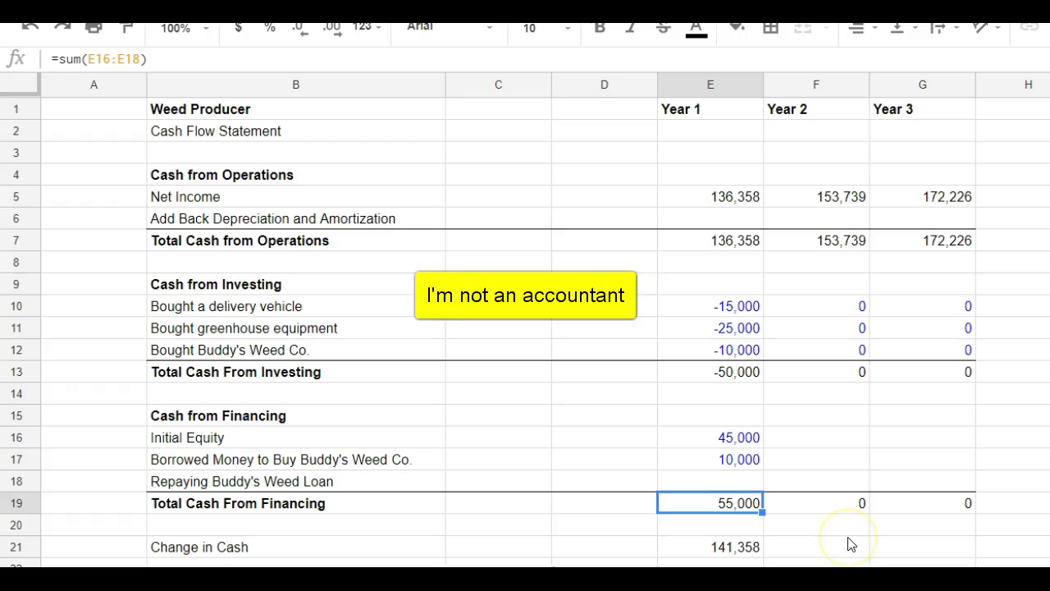
{"action": "left_click", "coordinate": [759, 550]}
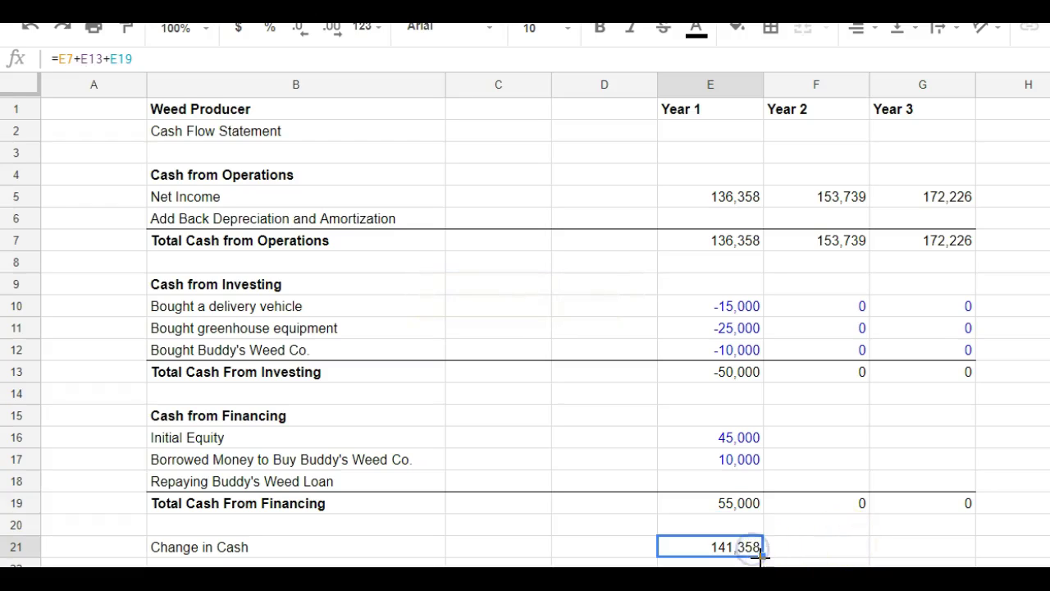
{"action": "left_click_drag", "start_coordinate": [761, 557], "coordinate": [905, 558]}
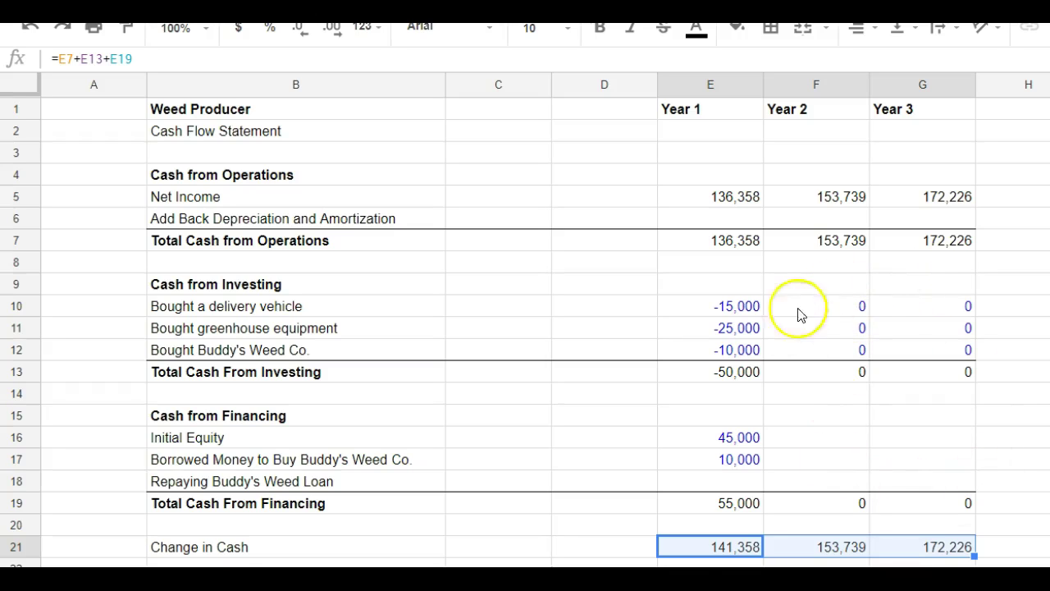
{"action": "left_click", "coordinate": [730, 549]}
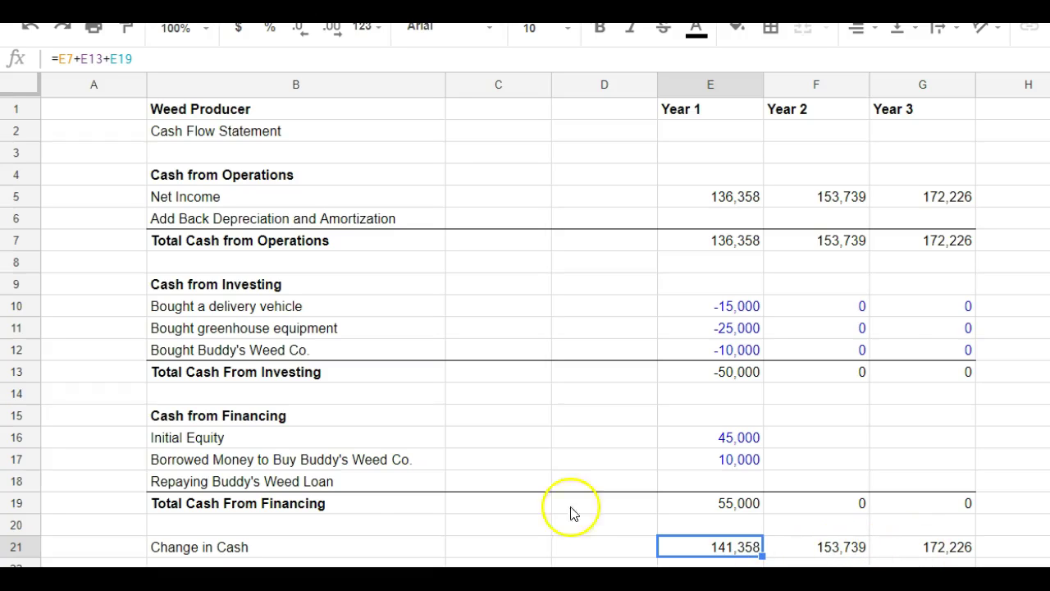
{"action": "left_click", "coordinate": [319, 548]}
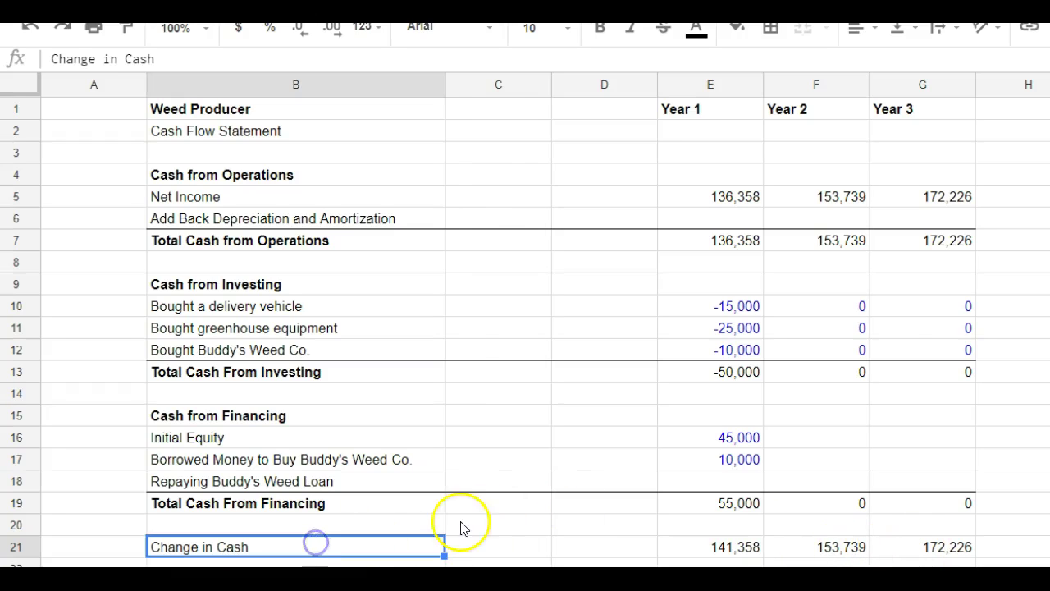
{"action": "left_click", "coordinate": [601, 30]}
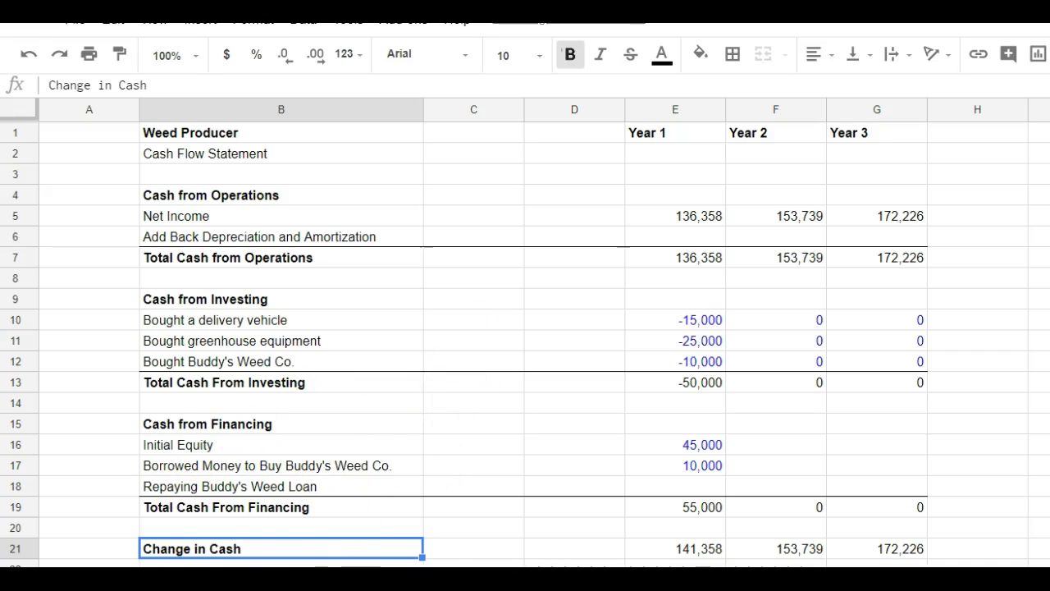
On the Income Statement, select the Start-up Amoritization row and its 25,183 Year 1 value
{"action": "key", "text": "ctrl+shift+Page_Up"}
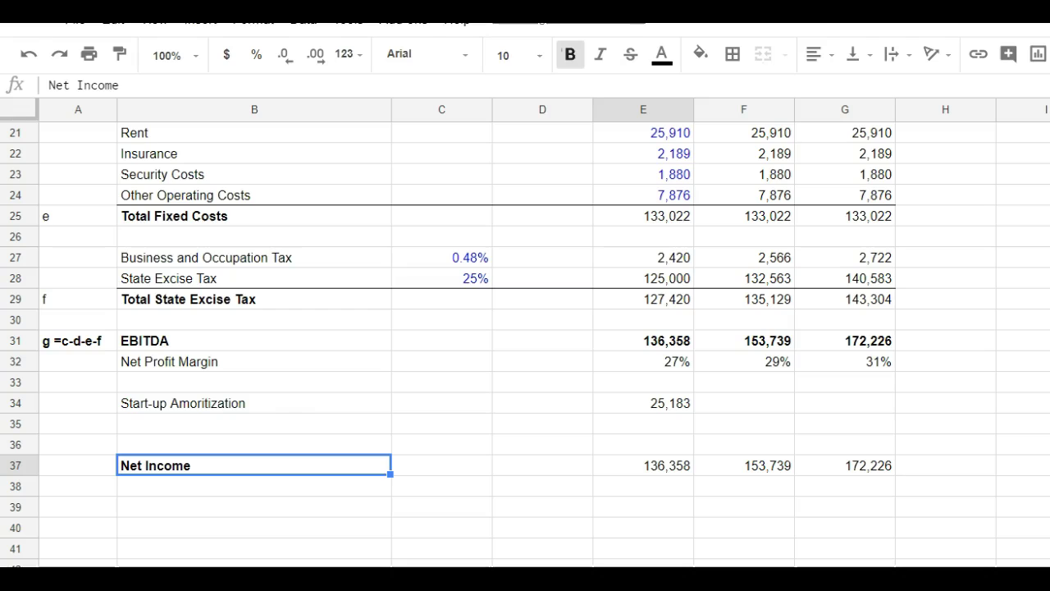
{"action": "left_click", "coordinate": [204, 402]}
{"action": "left_click_drag", "start_coordinate": [394, 402], "coordinate": [771, 401]}
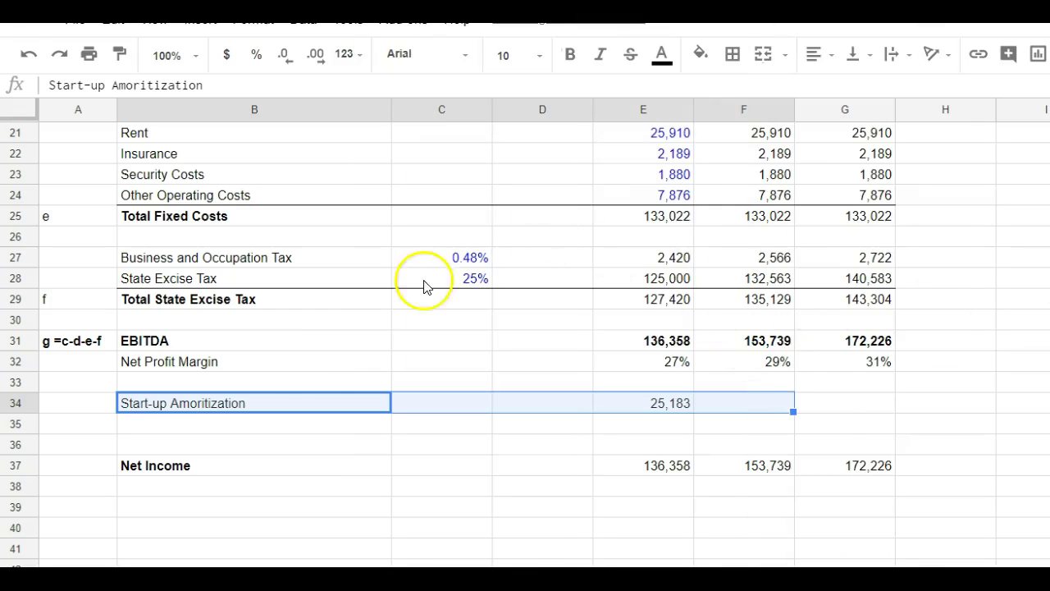
{"action": "left_click", "coordinate": [284, 436]}
{"action": "left_click", "coordinate": [265, 410]}
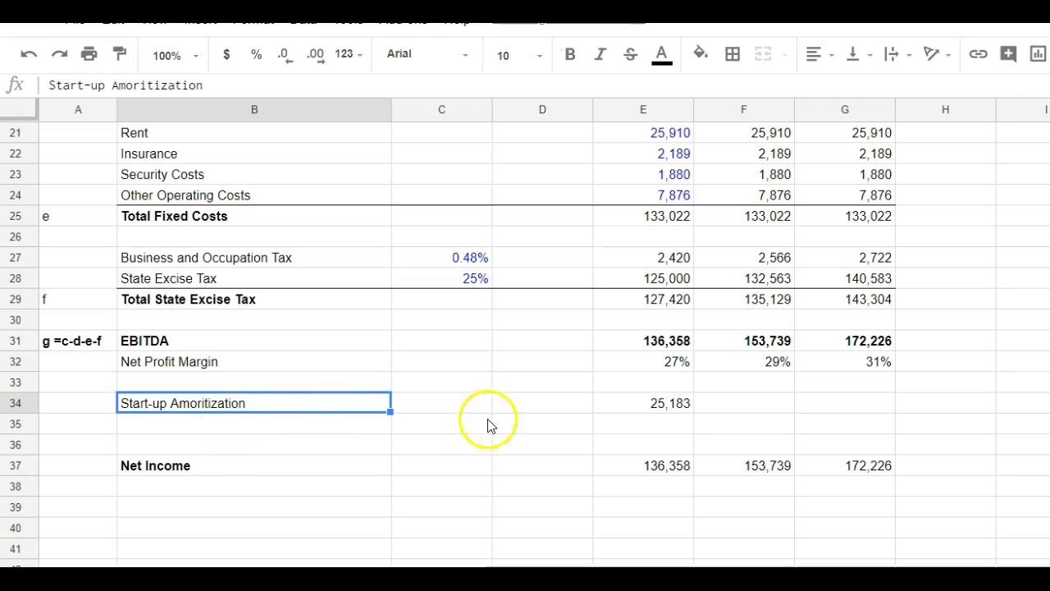
{"action": "left_click", "coordinate": [623, 403]}
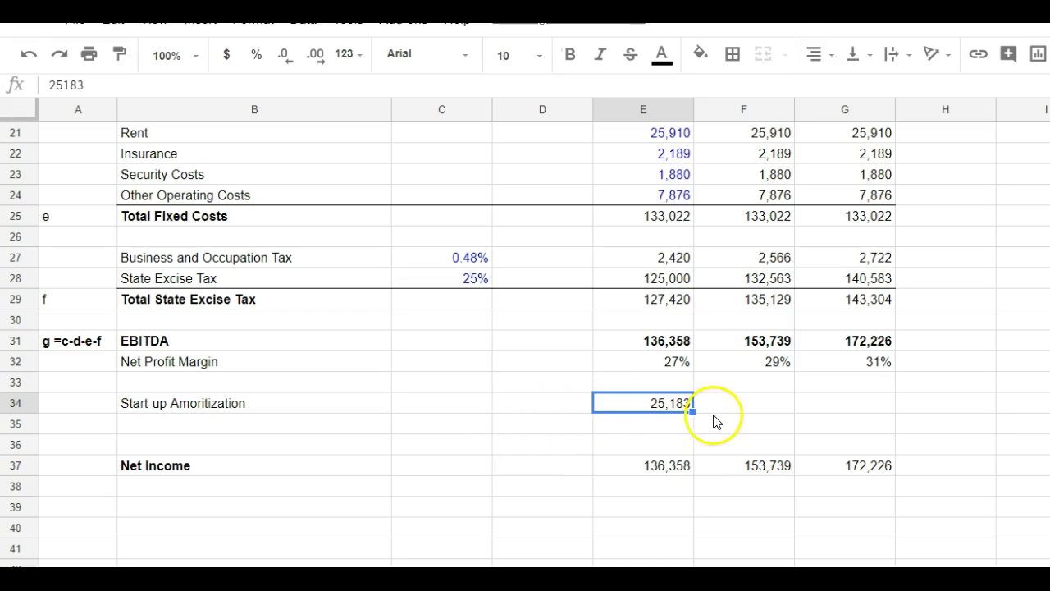
{"action": "left_click", "coordinate": [230, 403]}
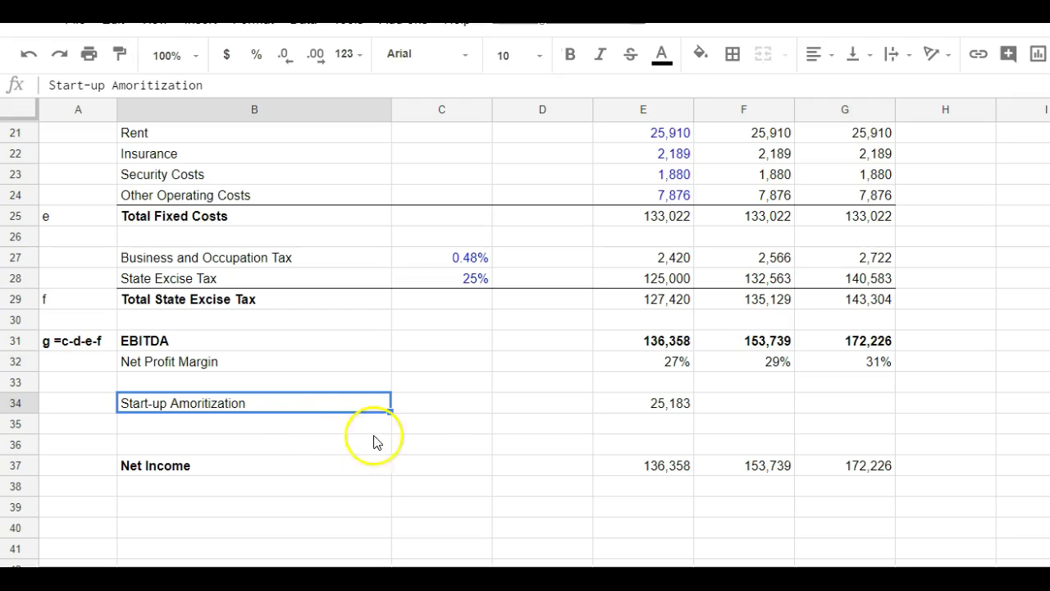
Rename the 'Start-up Amoritization' label in B34 to 'Start-up License Costs'
{"action": "double_click", "coordinate": [311, 411]}
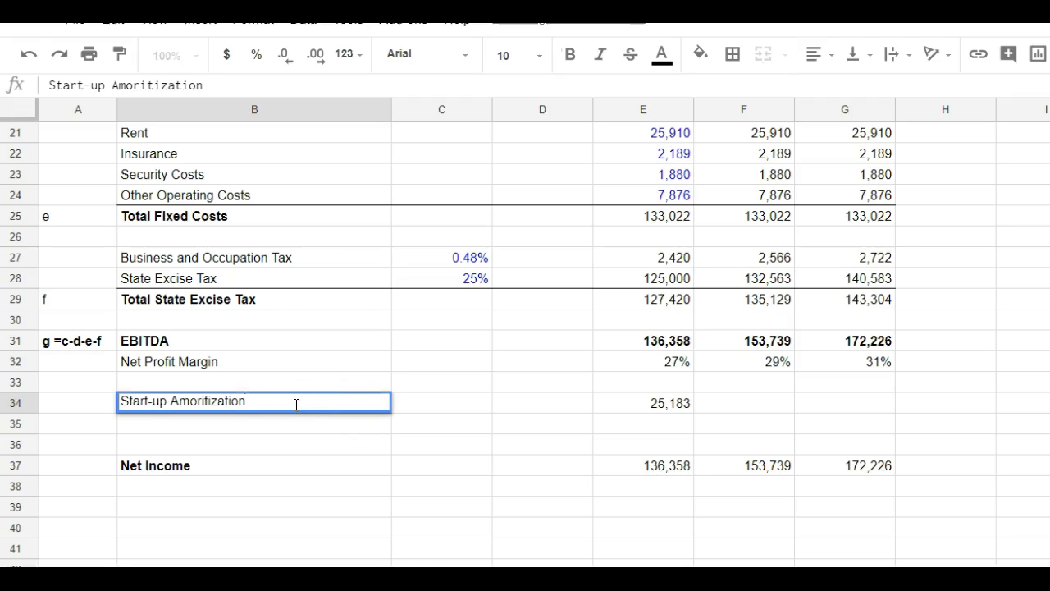
{"action": "key", "text": "BackSpace"}
{"action": "key", "text": "BackSpace"}
{"action": "key", "text": "BackSpace"}
{"action": "key", "text": "BackSpace"}
{"action": "key", "text": "BackSpace"}
{"action": "key", "text": "BackSpace"}
{"action": "key", "text": "BackSpace"}
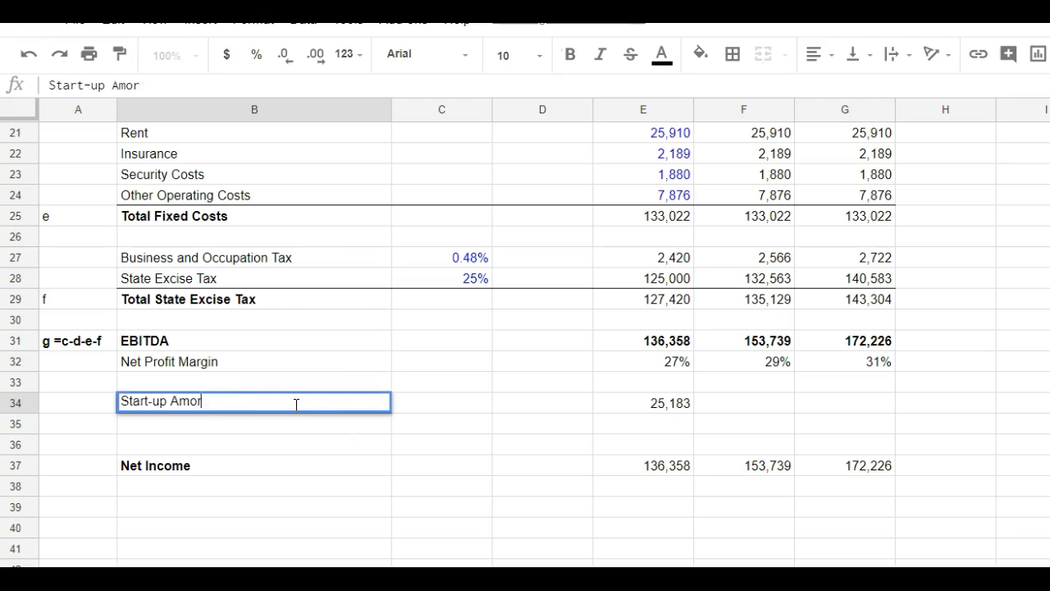
{"action": "type", "text": "Lic"}
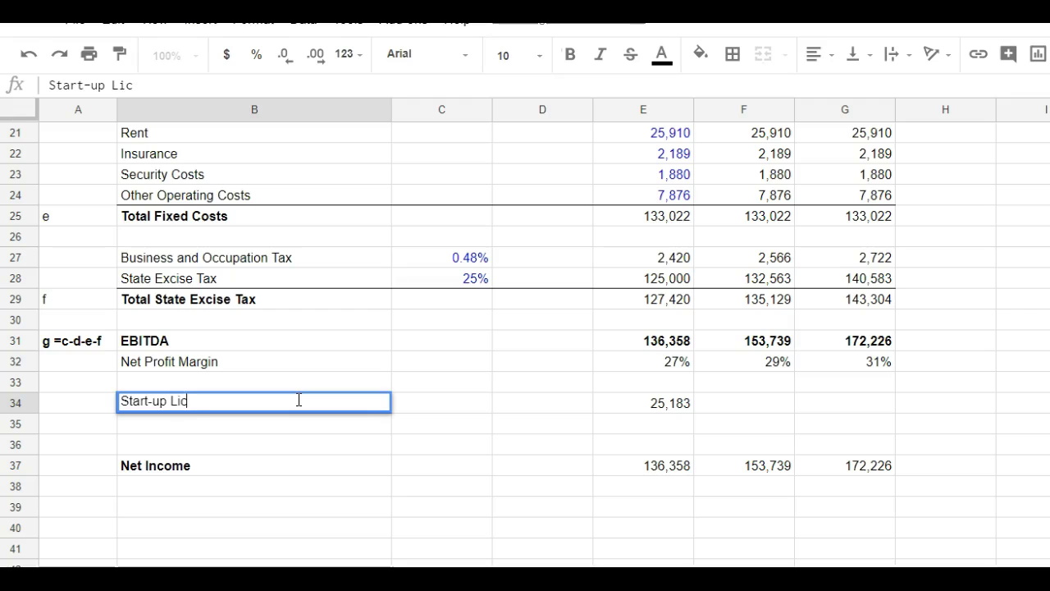
{"action": "type", "text": "ense Costs"}
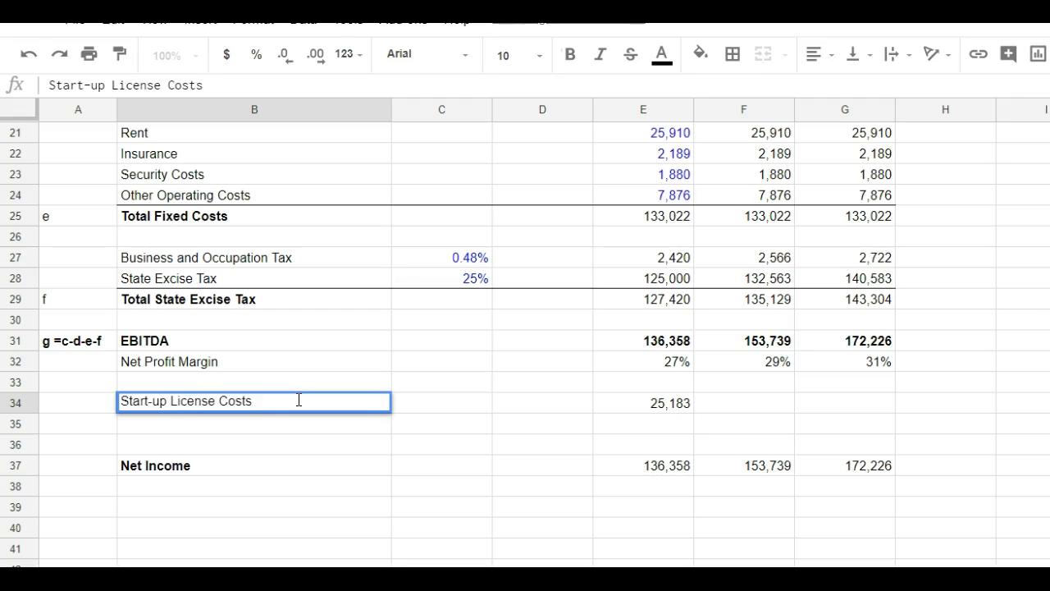
{"action": "key", "text": "Return"}
Copy the Start-up License Costs row through Year 3, then go to the Cash Flow Statement sheet
{"action": "left_click", "coordinate": [297, 403]}
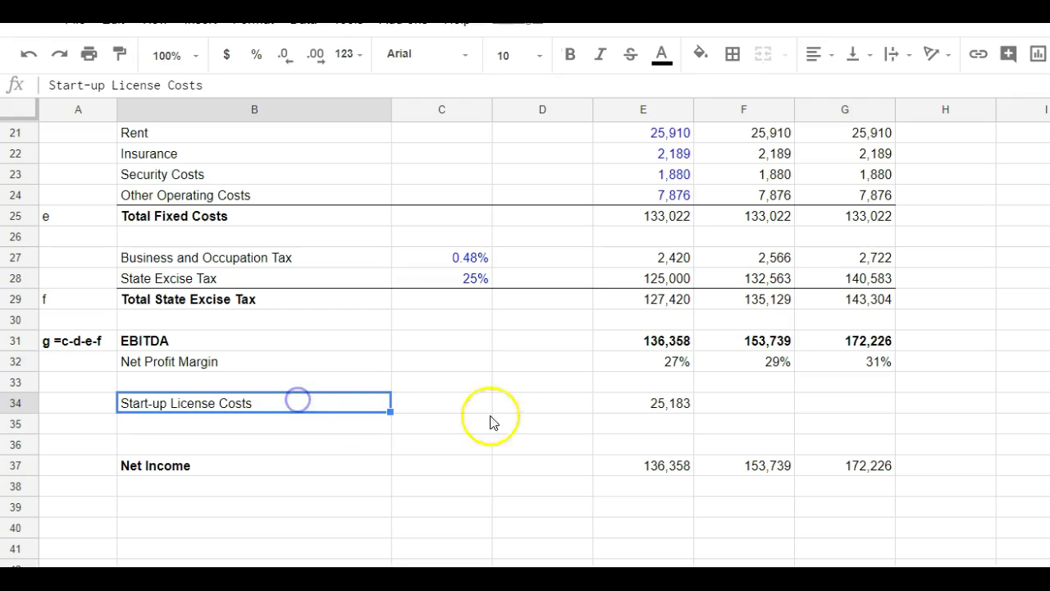
{"action": "left_click", "coordinate": [636, 404]}
{"action": "left_click_drag", "start_coordinate": [316, 406], "coordinate": [680, 403]}
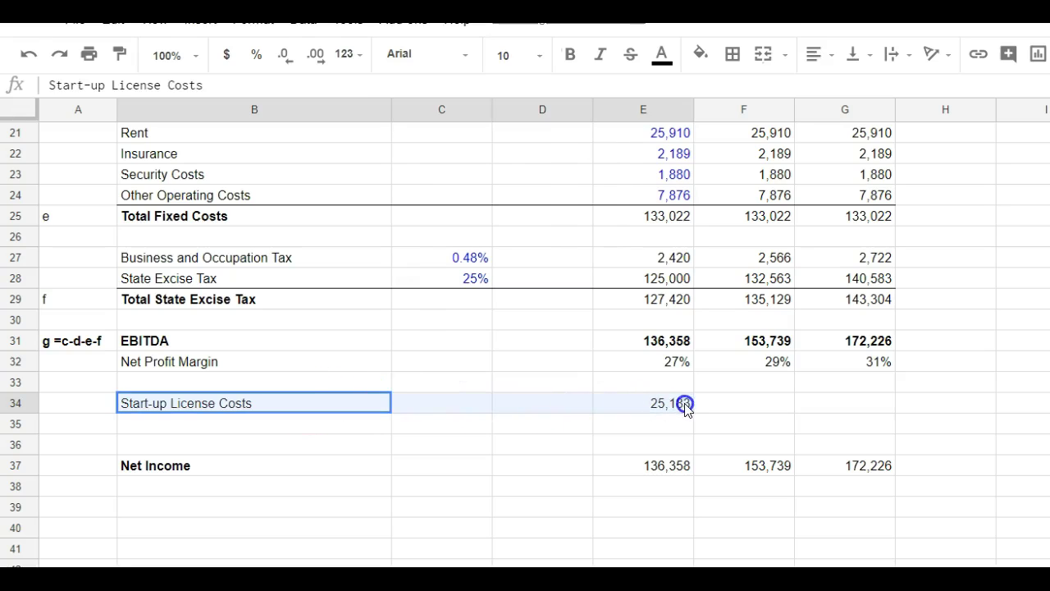
{"action": "left_click_drag", "start_coordinate": [257, 408], "coordinate": [865, 417]}
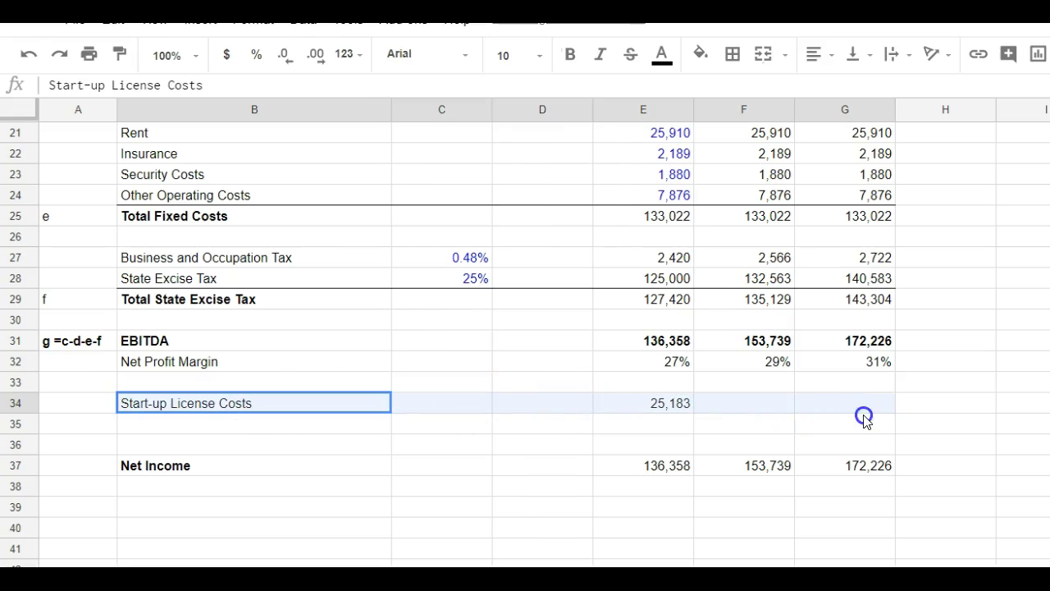
{"action": "left_click", "coordinate": [306, 401]}
{"action": "scroll", "coordinate": [446, 286], "scroll_direction": "up", "scroll_amount": 5}
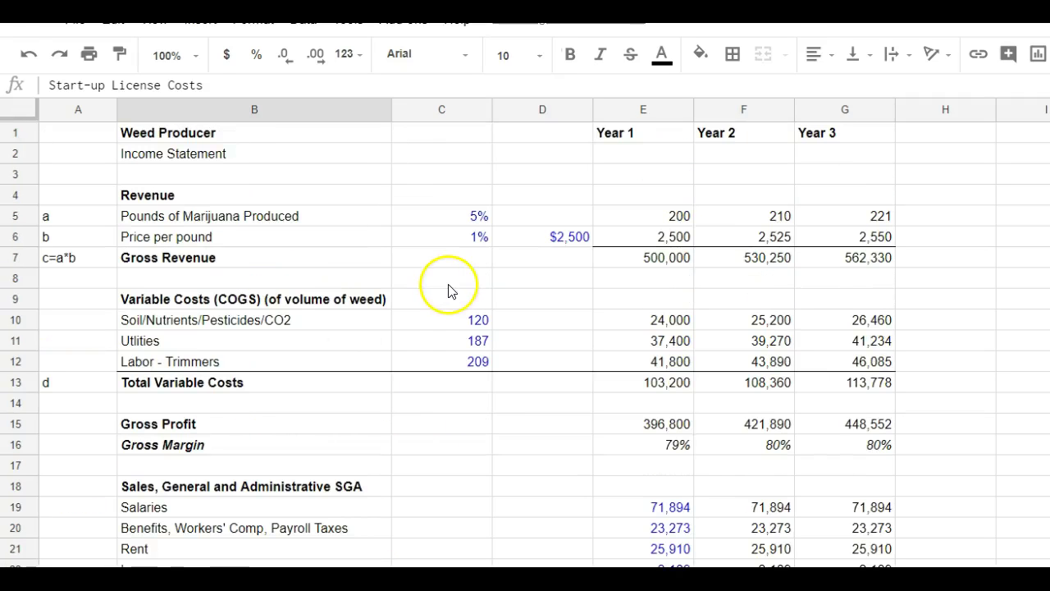
{"action": "scroll", "coordinate": [308, 525], "scroll_direction": "down", "scroll_amount": 5}
{"action": "scroll", "coordinate": [307, 524], "scroll_direction": "down", "scroll_amount": 1}
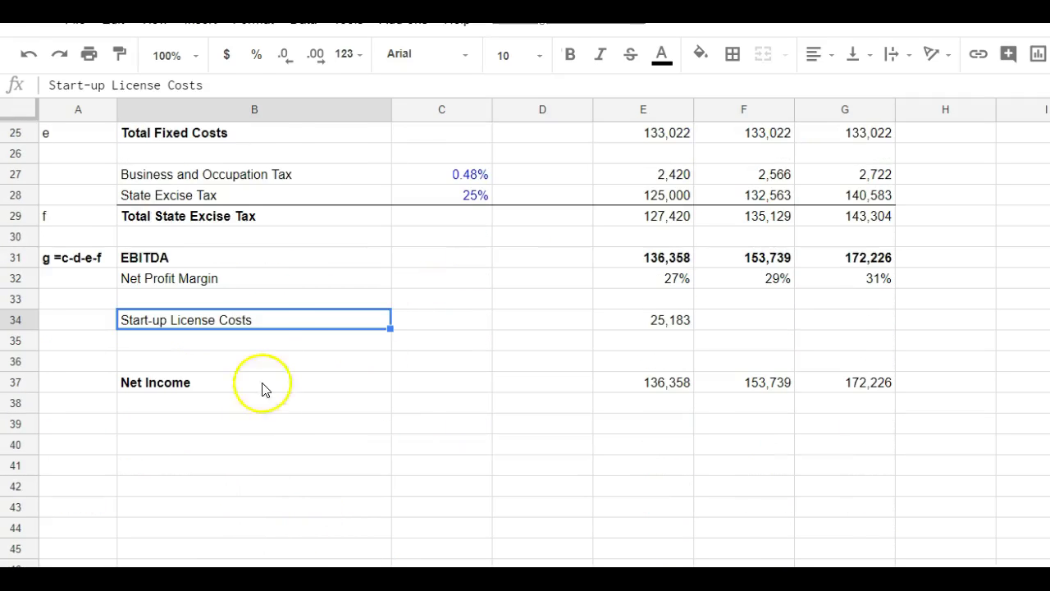
{"action": "left_click", "coordinate": [302, 320]}
{"action": "left_click_drag", "start_coordinate": [302, 320], "coordinate": [839, 329]}
{"action": "key", "text": "ctrl+c"}
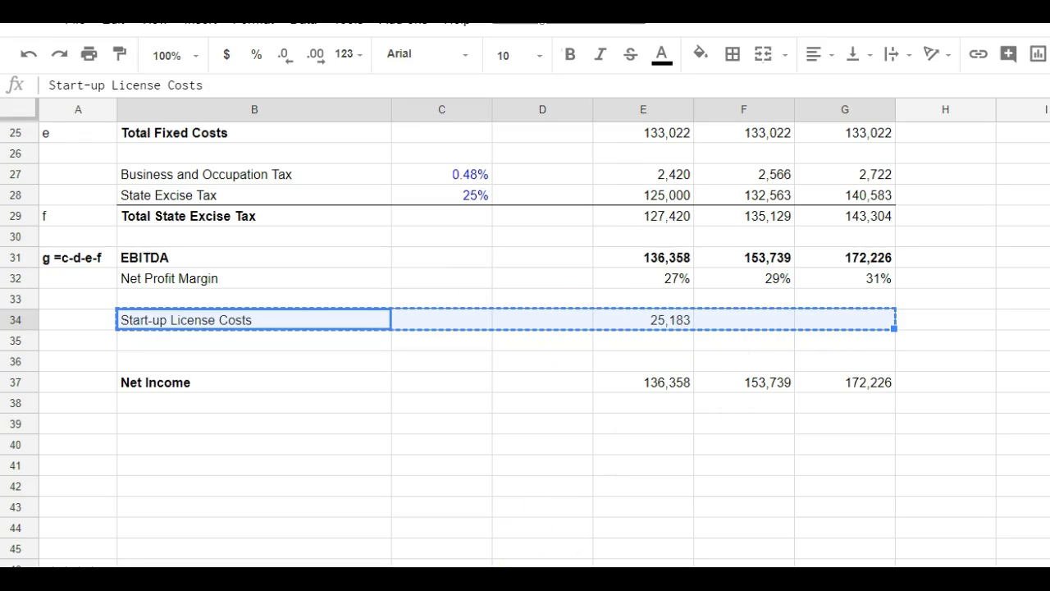
{"action": "left_click", "coordinate": [288, 537]}
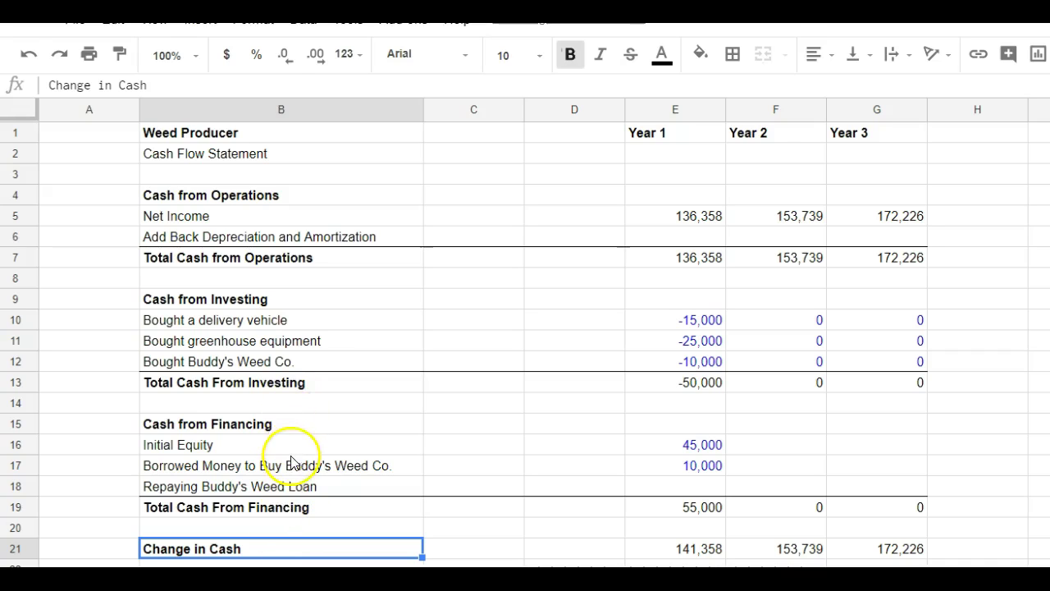
Insert a row above Bought Buddy's Weed Co. and paste the Start-up License Costs row there
{"action": "scroll", "coordinate": [300, 470], "scroll_direction": "down", "scroll_amount": 1}
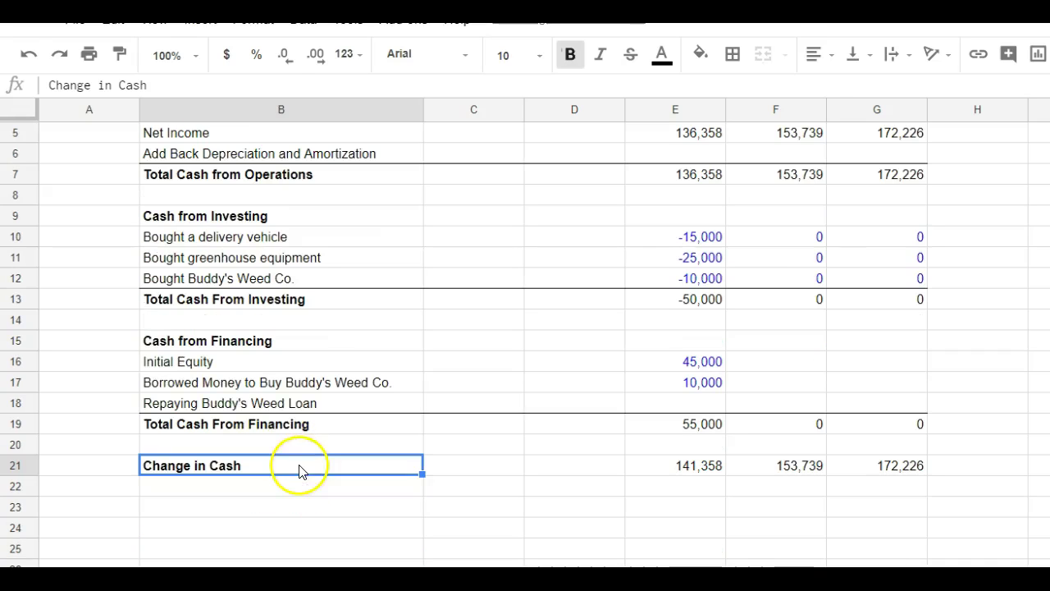
{"action": "right_click", "coordinate": [27, 278]}
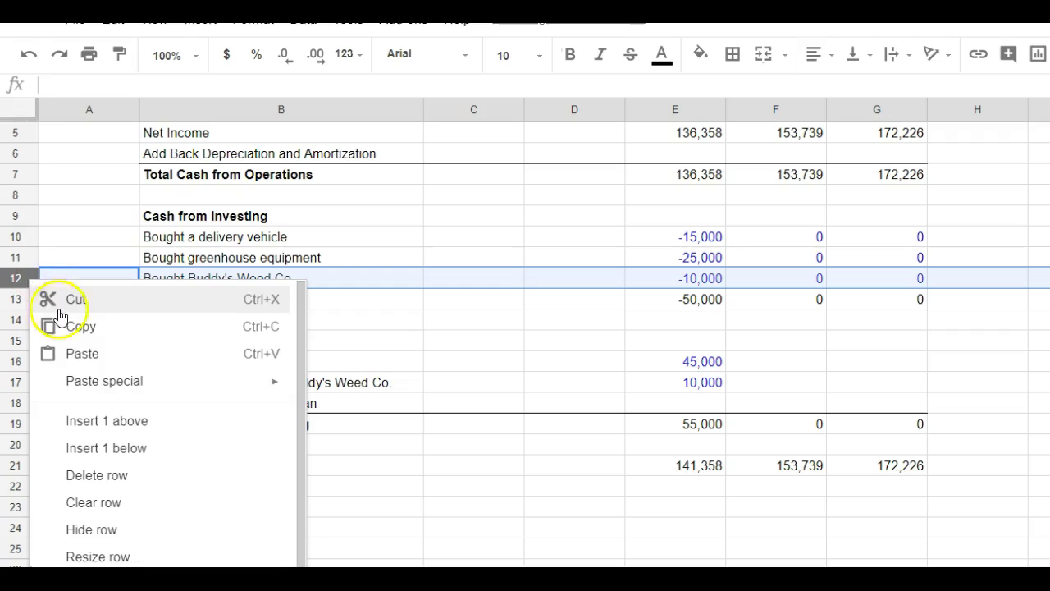
{"action": "left_click", "coordinate": [105, 422]}
{"action": "left_click", "coordinate": [228, 281]}
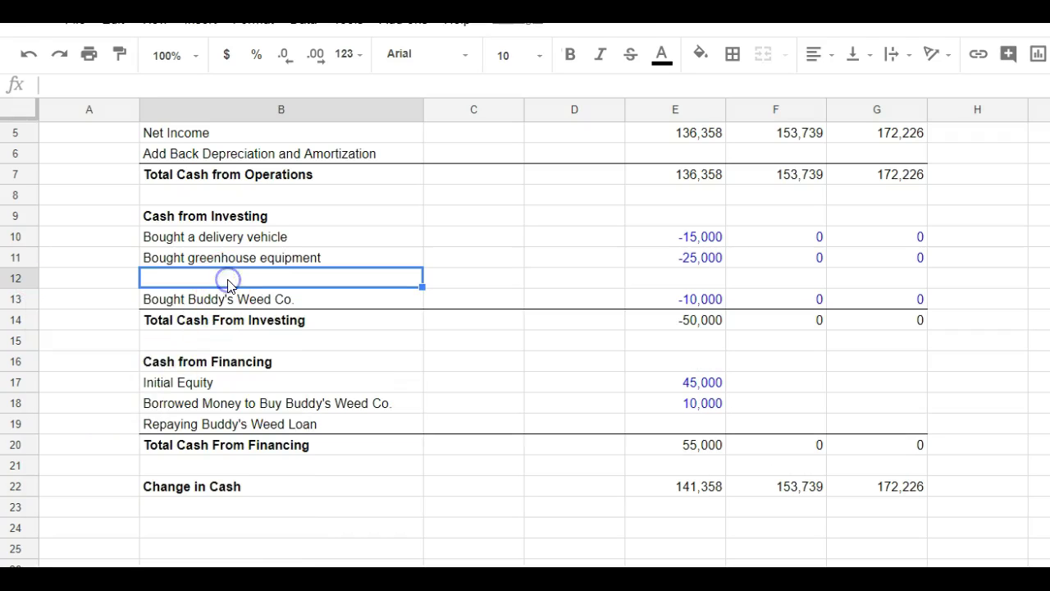
{"action": "right_click", "coordinate": [228, 284]}
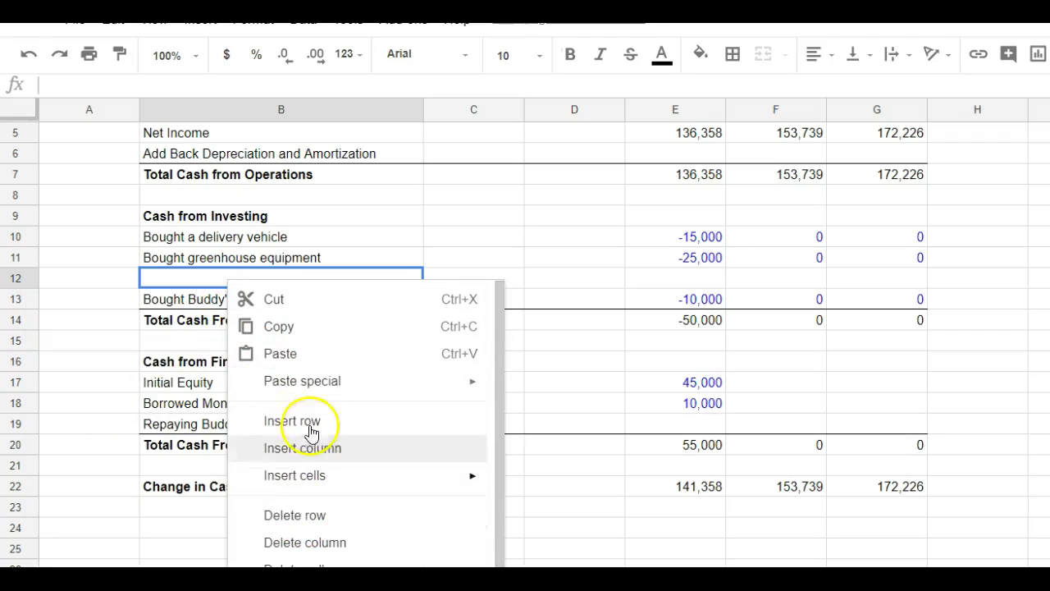
{"action": "left_click", "coordinate": [303, 355]}
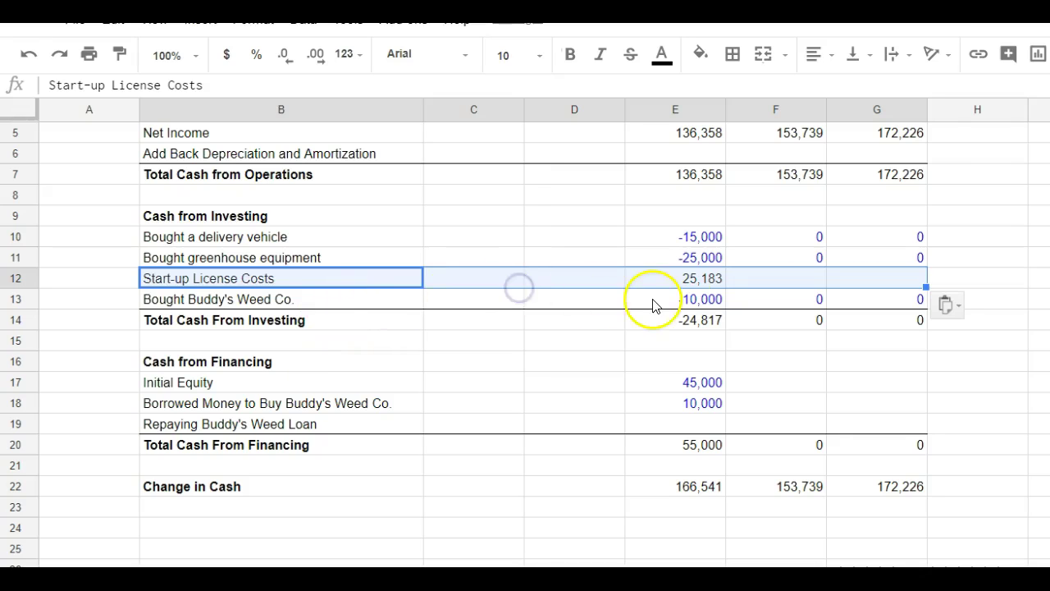
Make the Year 1 amount -25,183 in blue and fill 0 into Years 2 and 3
{"action": "left_click", "coordinate": [699, 283]}
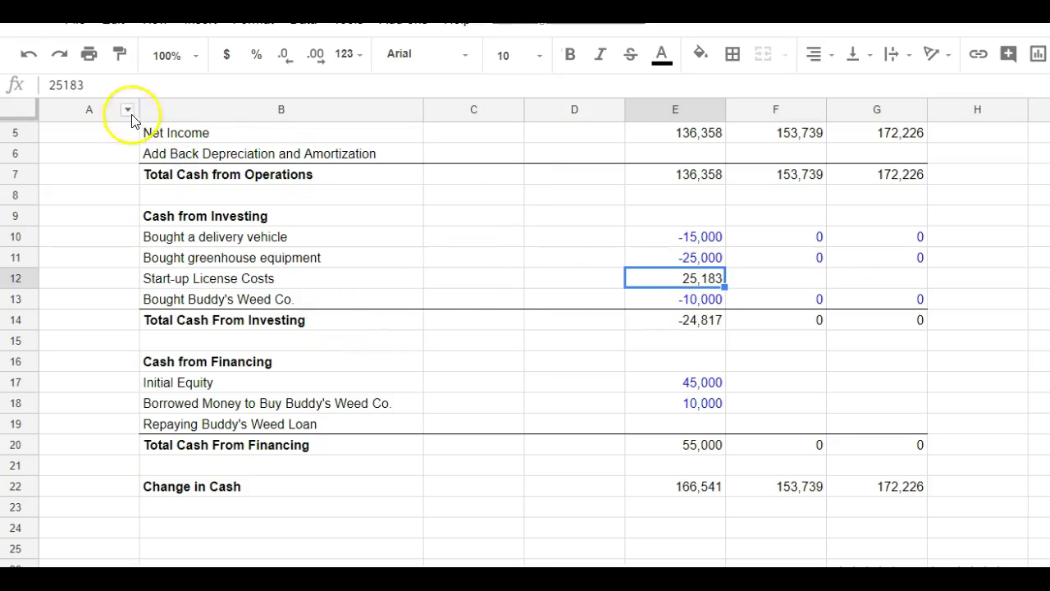
{"action": "left_click", "coordinate": [47, 86]}
{"action": "type", "text": "-"}
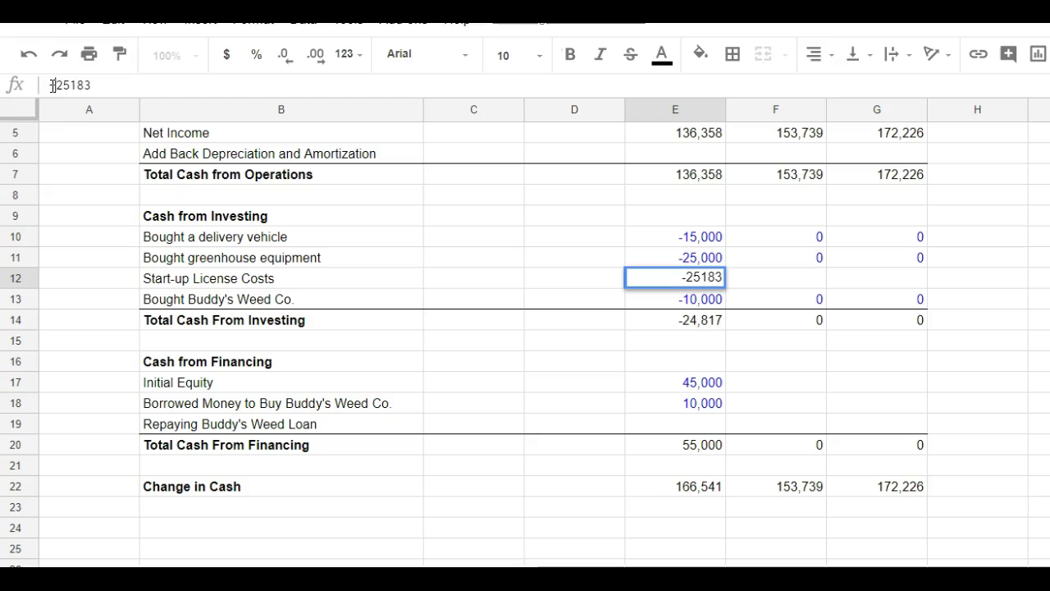
{"action": "key", "text": "Return"}
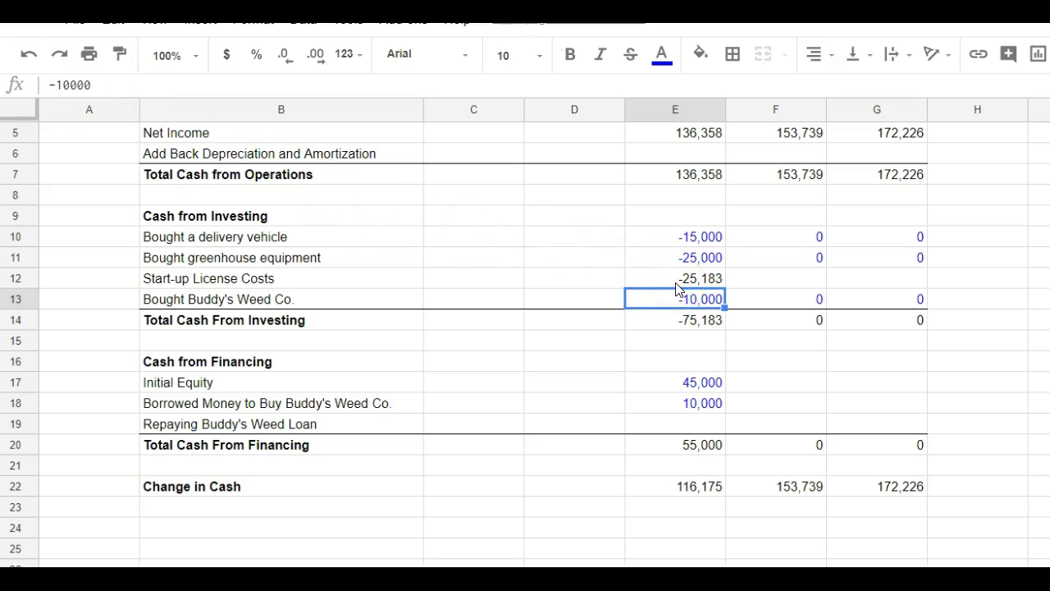
{"action": "left_click", "coordinate": [684, 280]}
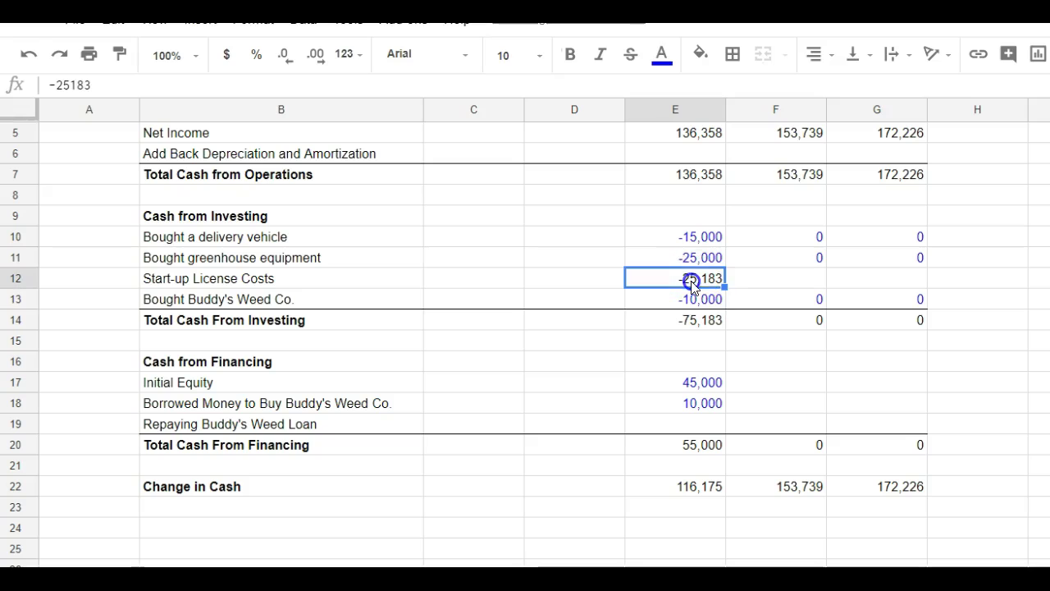
{"action": "left_click", "coordinate": [662, 59]}
{"action": "left_click", "coordinate": [802, 139]}
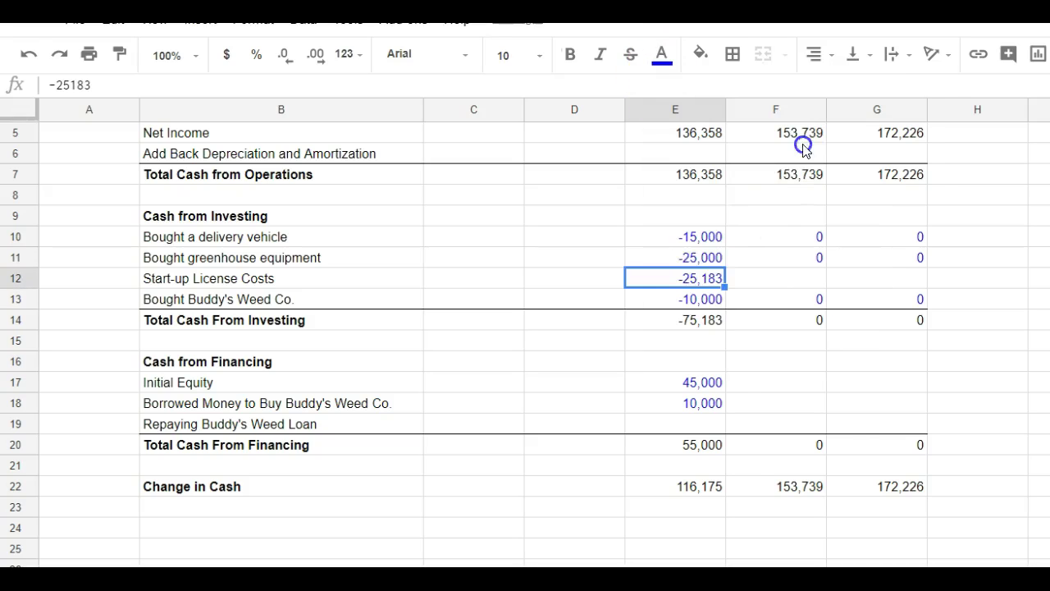
{"action": "left_click", "coordinate": [574, 277]}
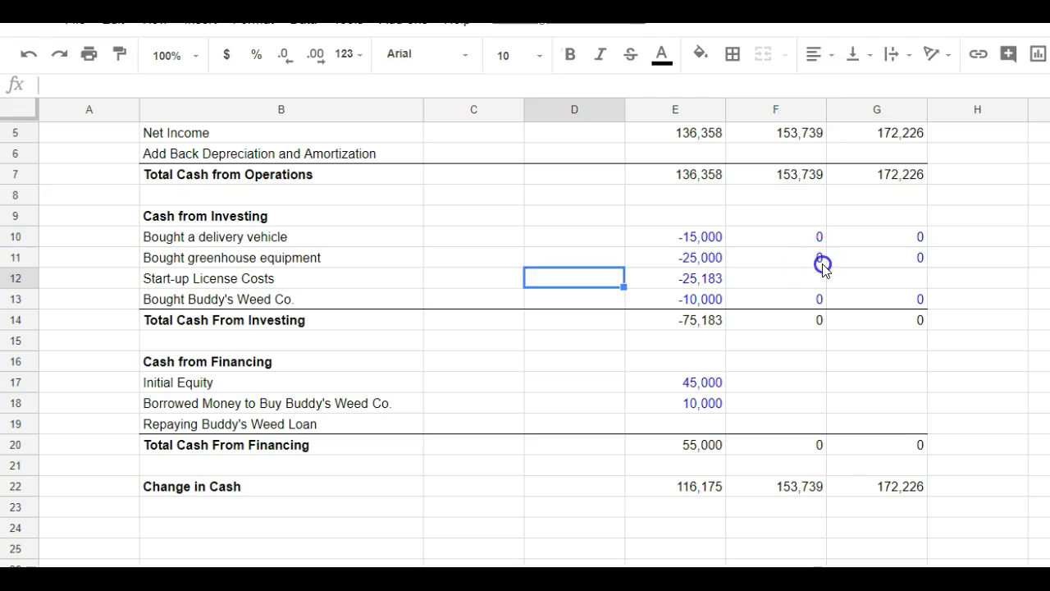
{"action": "left_click_drag", "start_coordinate": [822, 267], "coordinate": [927, 280]}
{"action": "left_click", "coordinate": [994, 308]}
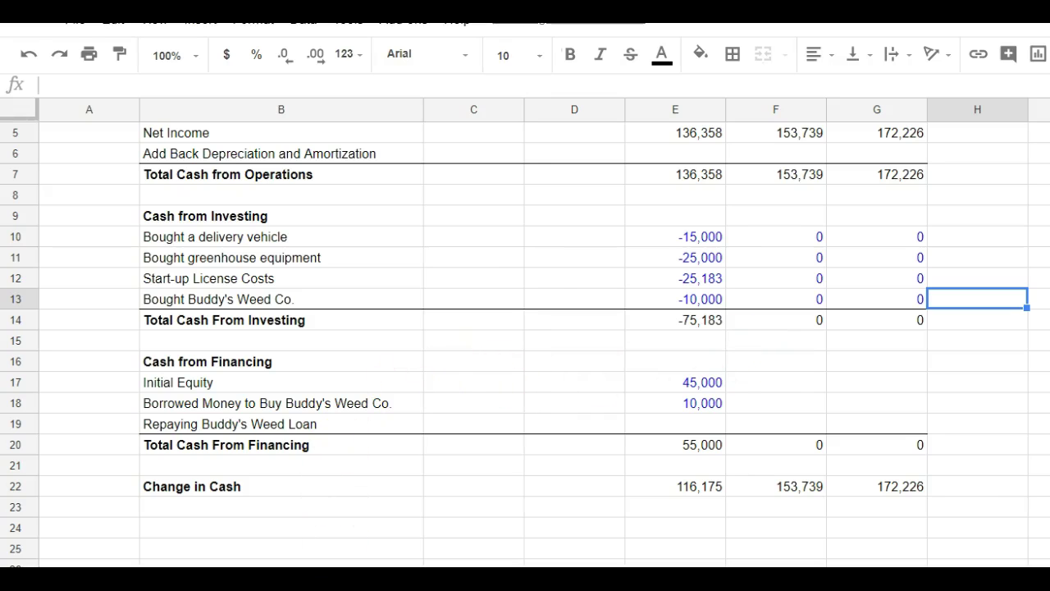
On the income statement, drag the Net Income row through Year 3 down to row 40
{"action": "left_click", "coordinate": [293, 574]}
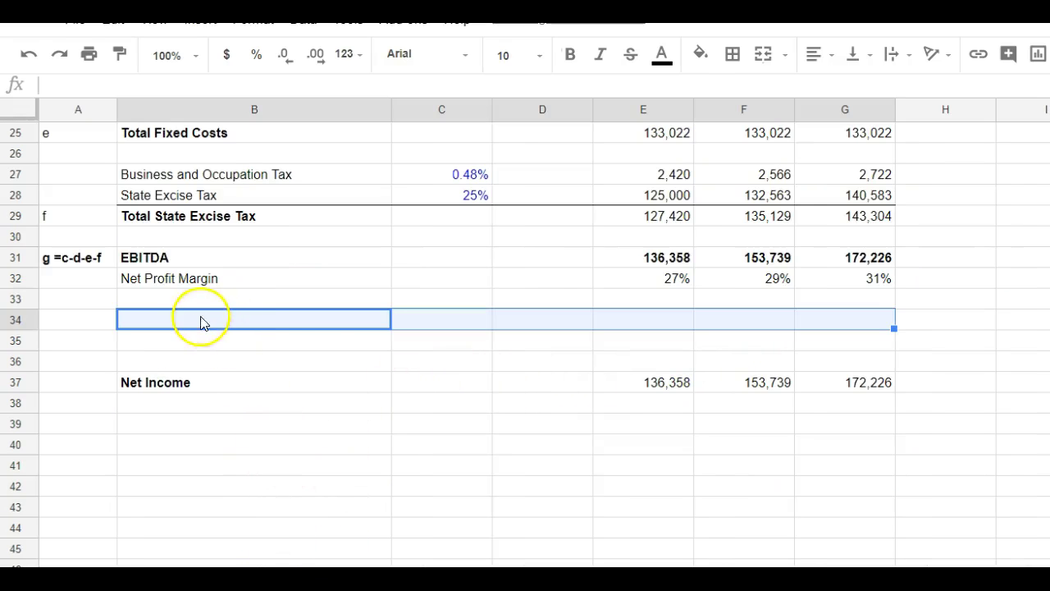
{"action": "left_click", "coordinate": [371, 364]}
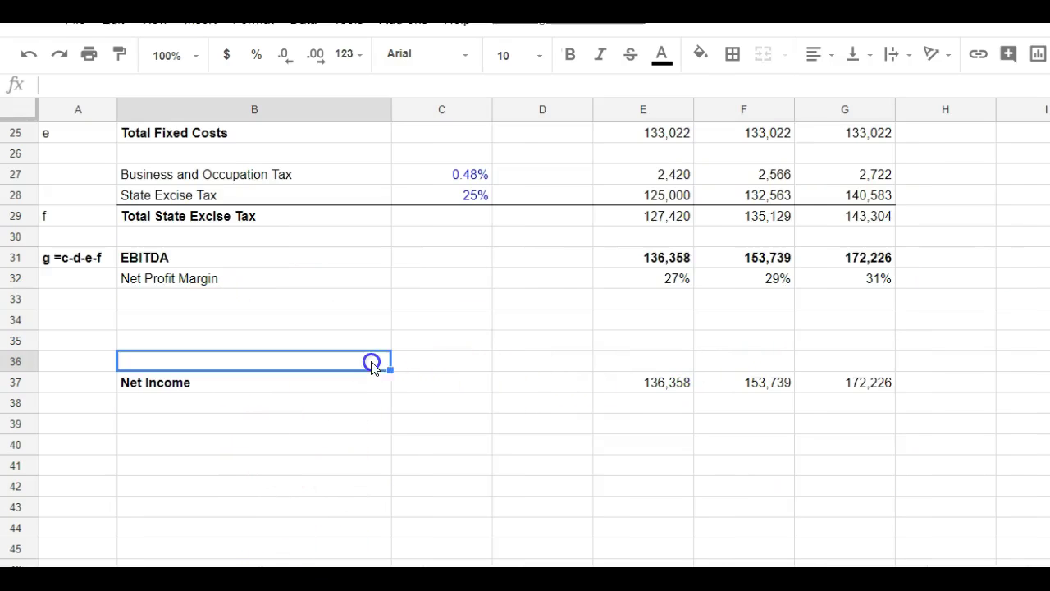
{"action": "left_click", "coordinate": [197, 385]}
{"action": "left_click_drag", "start_coordinate": [402, 391], "coordinate": [870, 391]}
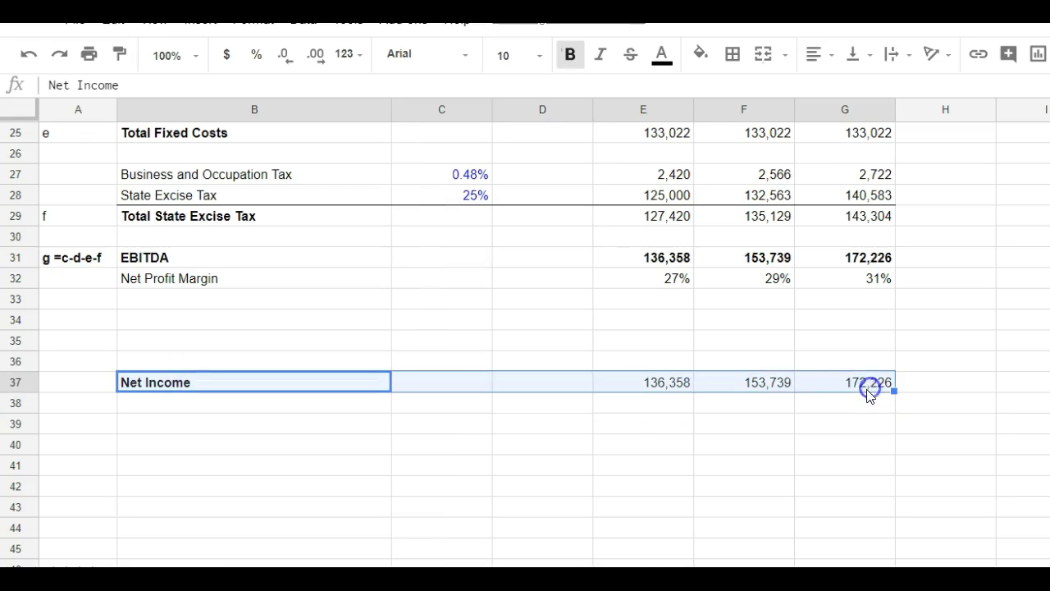
{"action": "left_click_drag", "start_coordinate": [782, 391], "coordinate": [776, 439]}
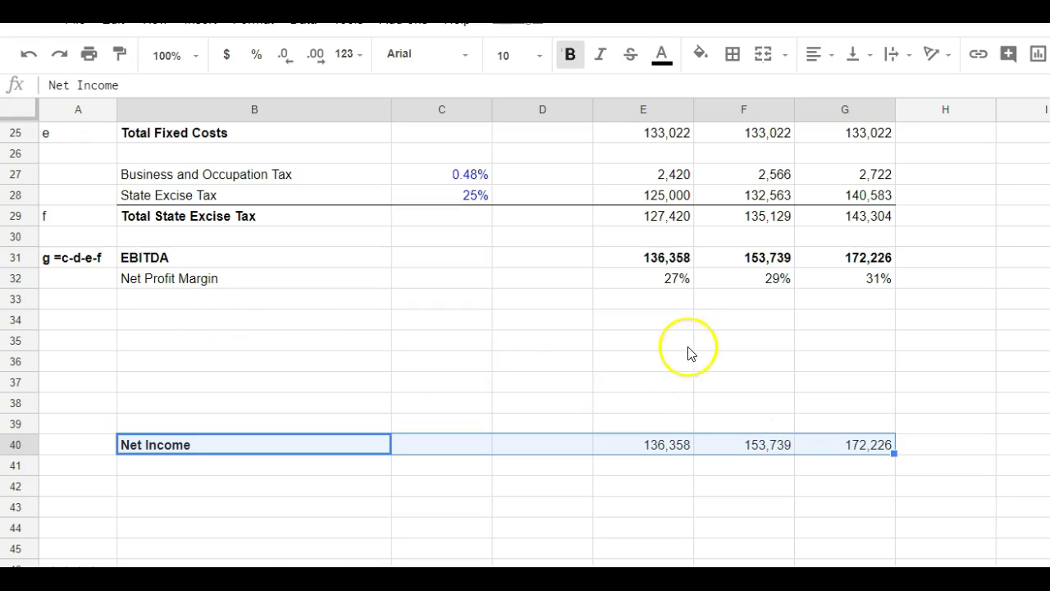
Return to the Cash Flow Statement and check the Total Cash From Investing formula
{"action": "key", "text": "ctrl+shift+Page_Down"}
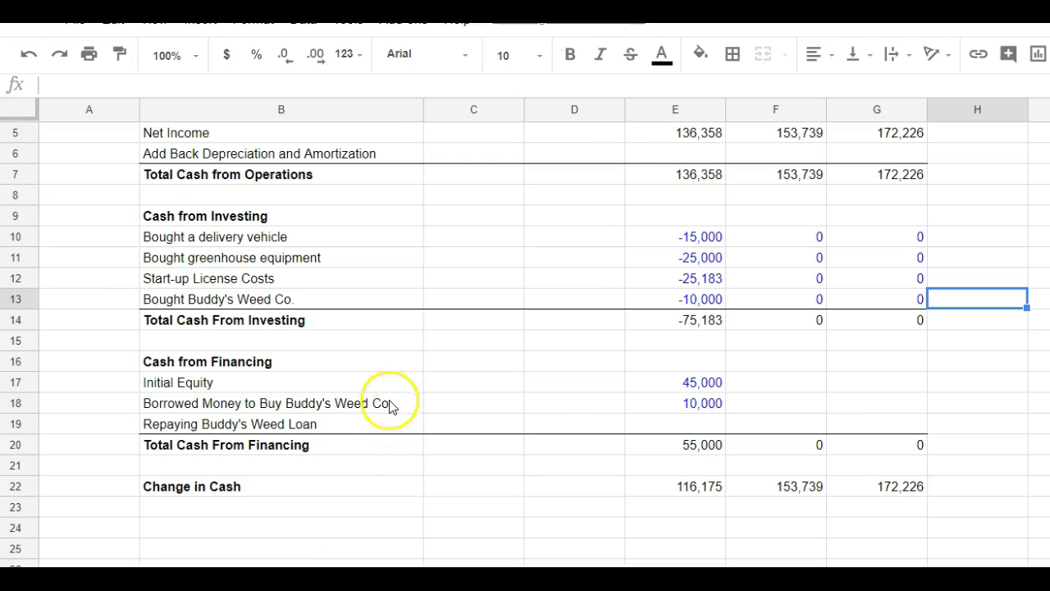
{"action": "left_click", "coordinate": [694, 319]}
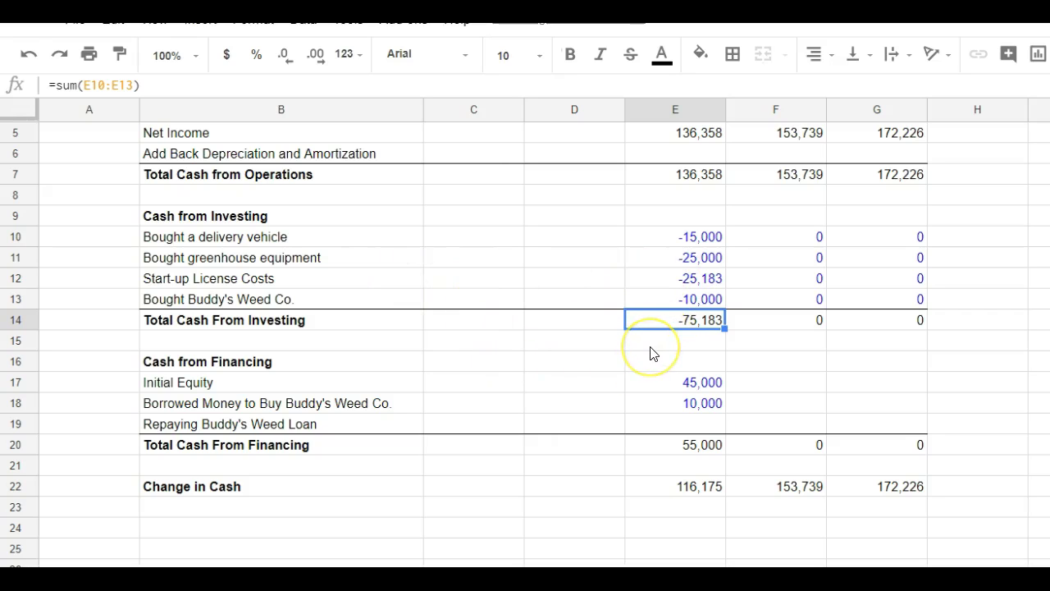
{"action": "left_click", "coordinate": [609, 386]}
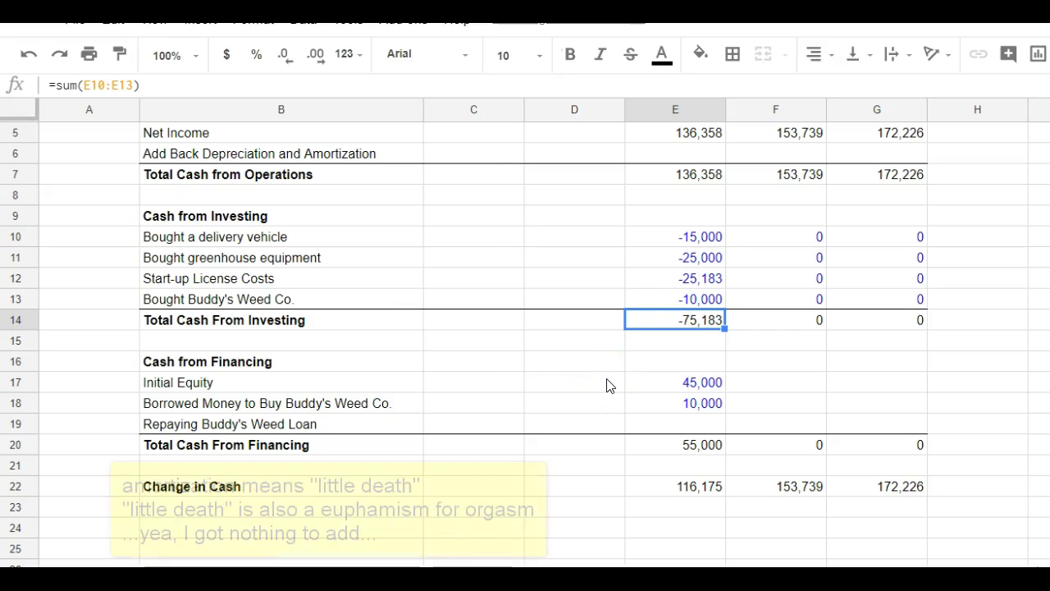